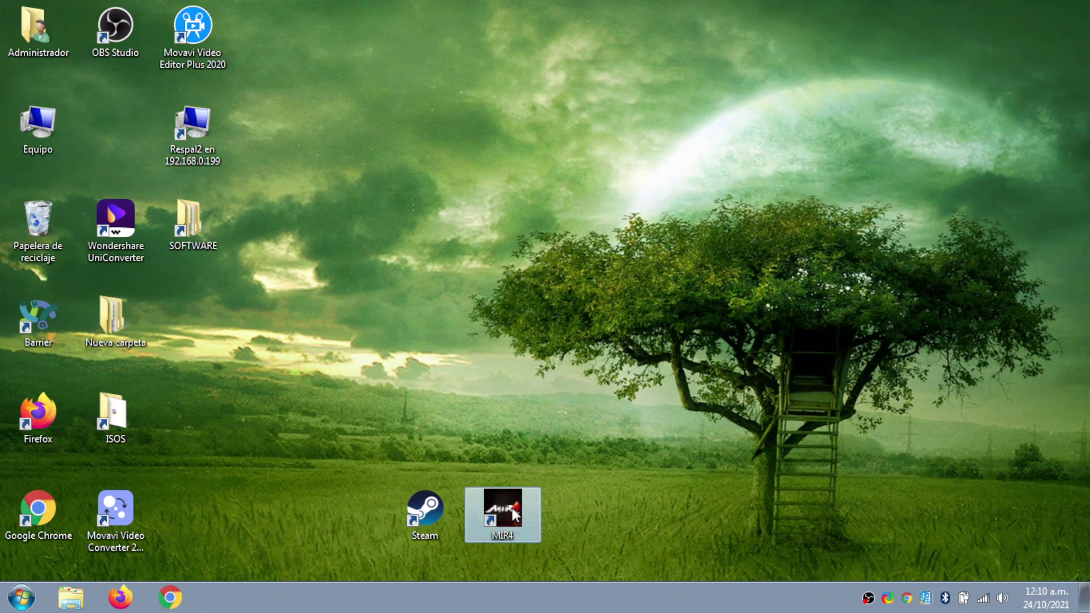
Launch MIR4 from its desktop shortcut and start Steam so the game's intro plays.
{"action": "double_click", "coordinate": [514, 515]}
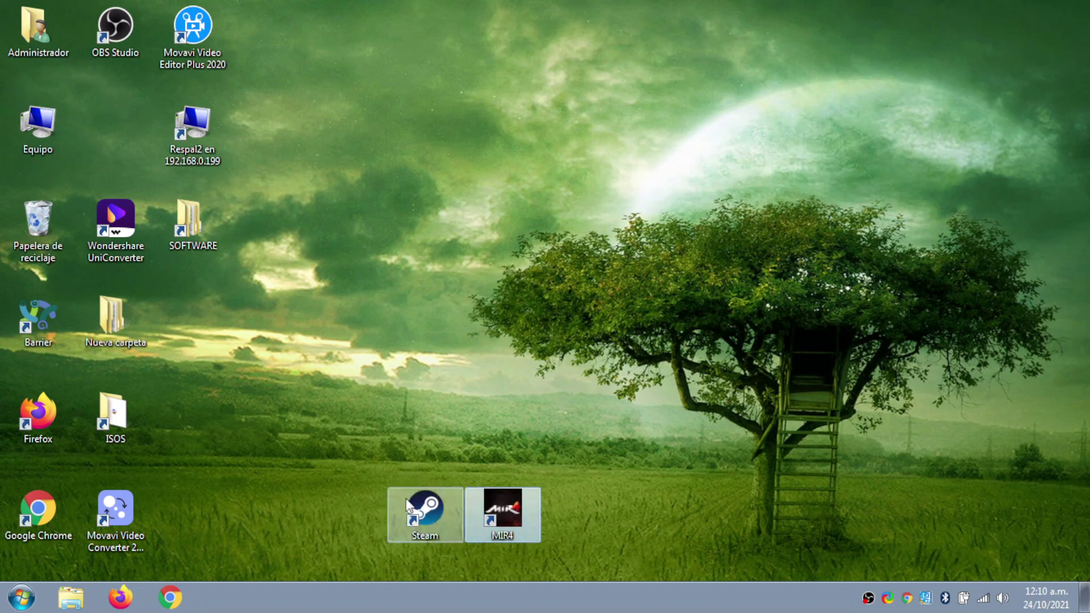
{"action": "left_click", "coordinate": [412, 505]}
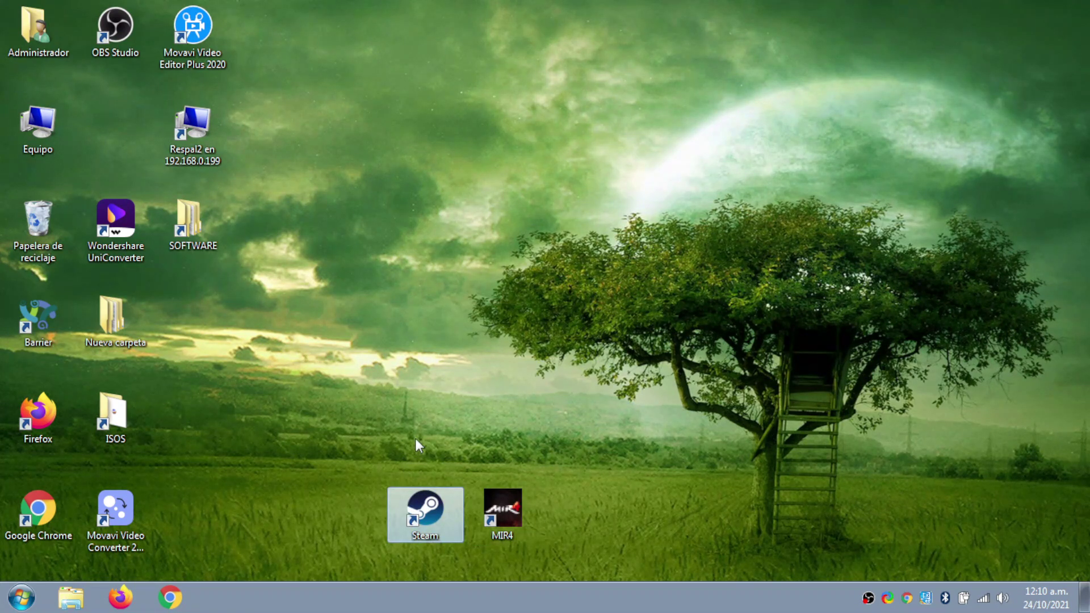
{"action": "key", "text": "Return"}
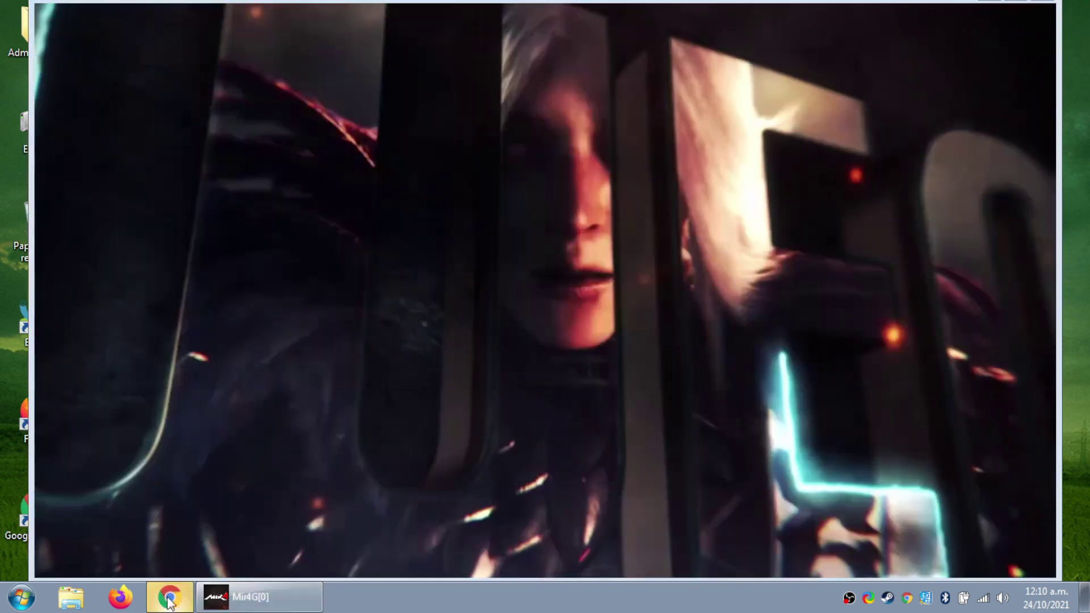
In a maximized Chrome, search Google for 'mir4' in a new tab and open mir4global.com.
{"action": "left_click", "coordinate": [169, 599]}
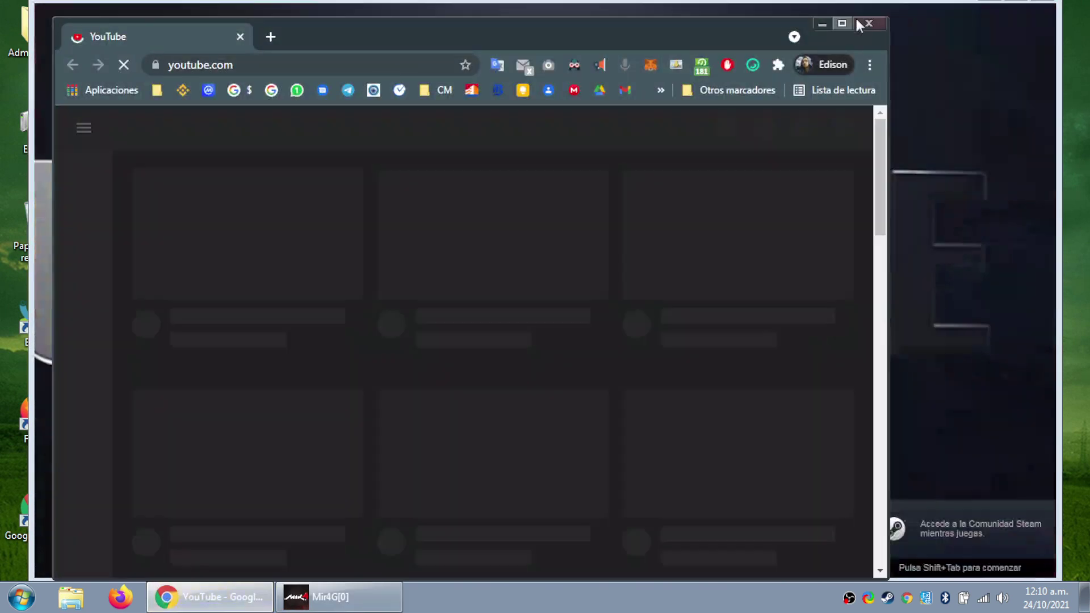
{"action": "left_click", "coordinate": [839, 23]}
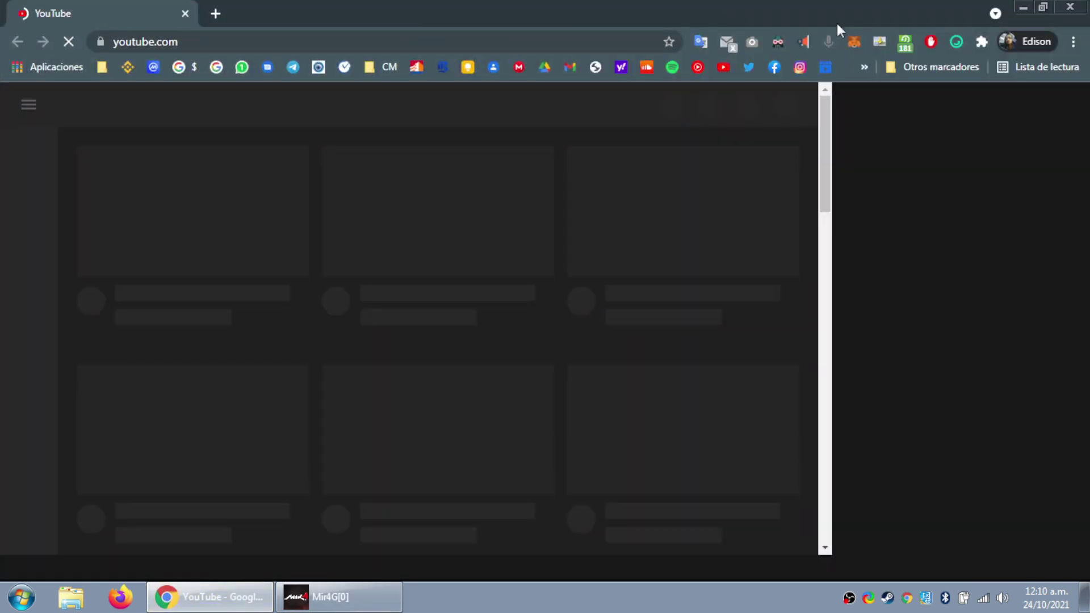
{"action": "left_click", "coordinate": [216, 13]}
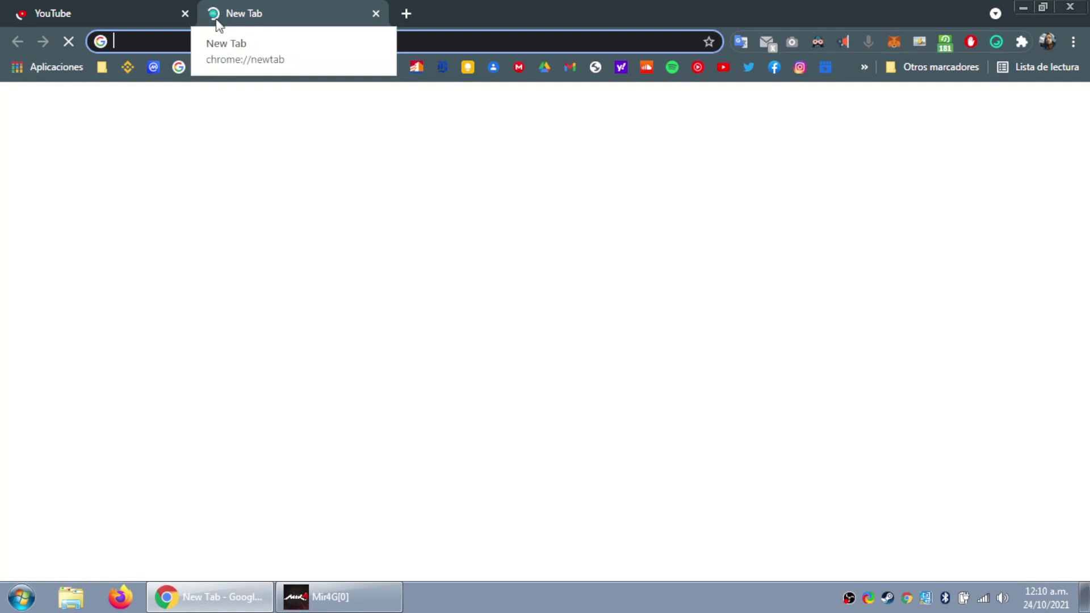
{"action": "type", "text": "mir4"}
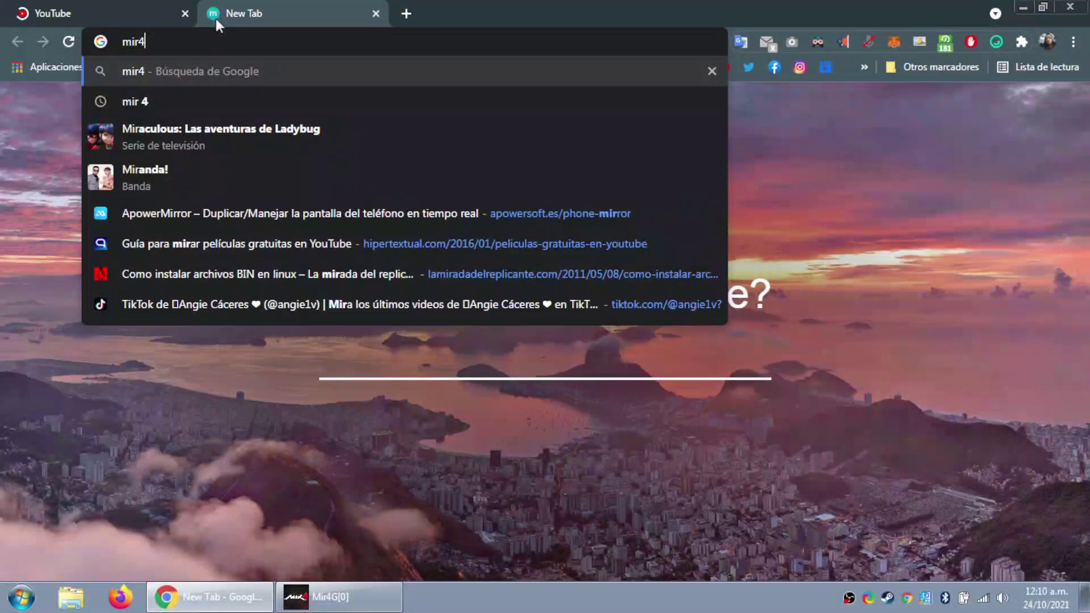
{"action": "key", "text": "Return"}
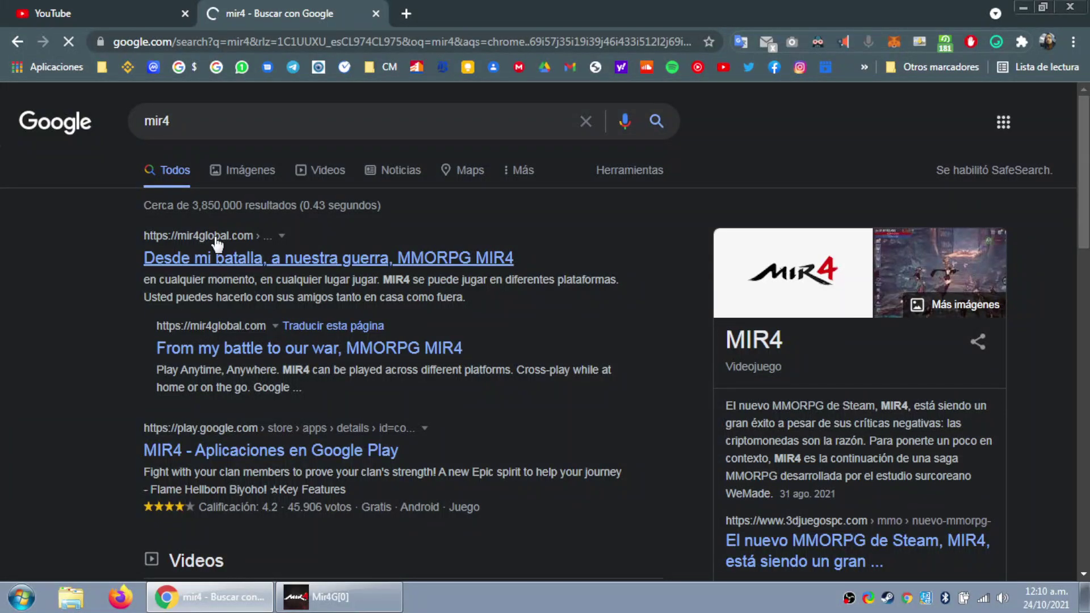
{"action": "left_click", "coordinate": [230, 259]}
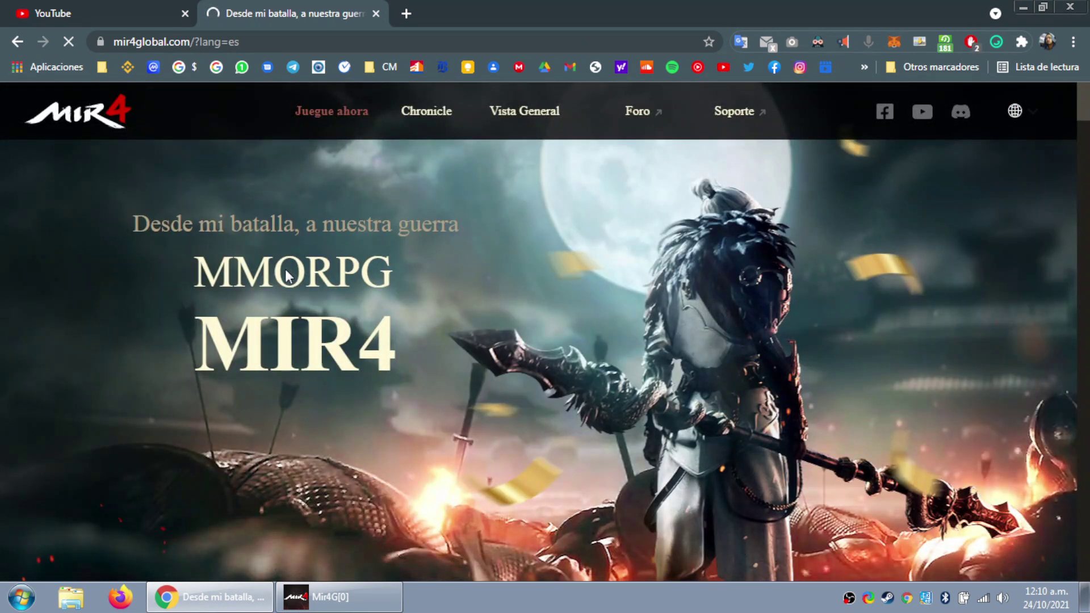
Open MIR4's Steam store page from the official site's STEAM button, then go to 'Instalar Steam'.
{"action": "scroll", "coordinate": [267, 301], "scroll_direction": "down", "scroll_amount": 4}
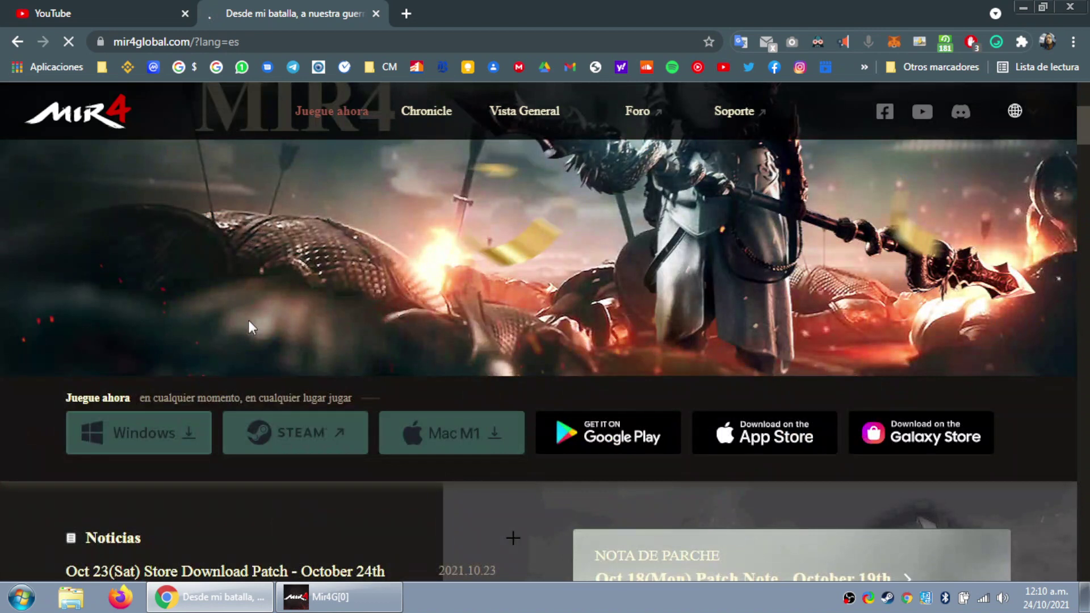
{"action": "left_click", "coordinate": [293, 438]}
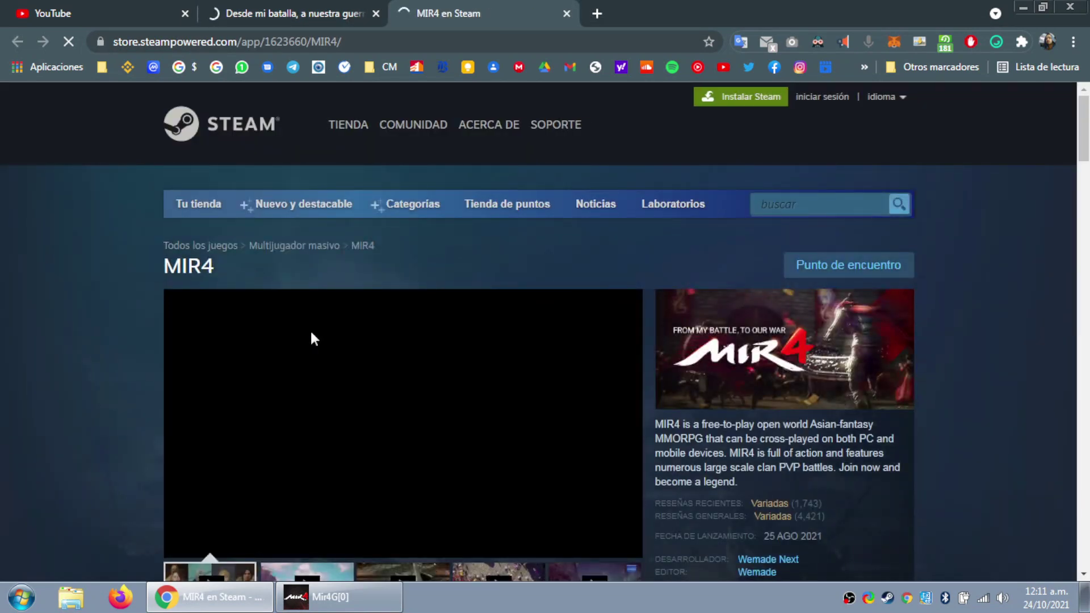
{"action": "left_click", "coordinate": [341, 13]}
{"action": "middle_click", "coordinate": [451, 6]}
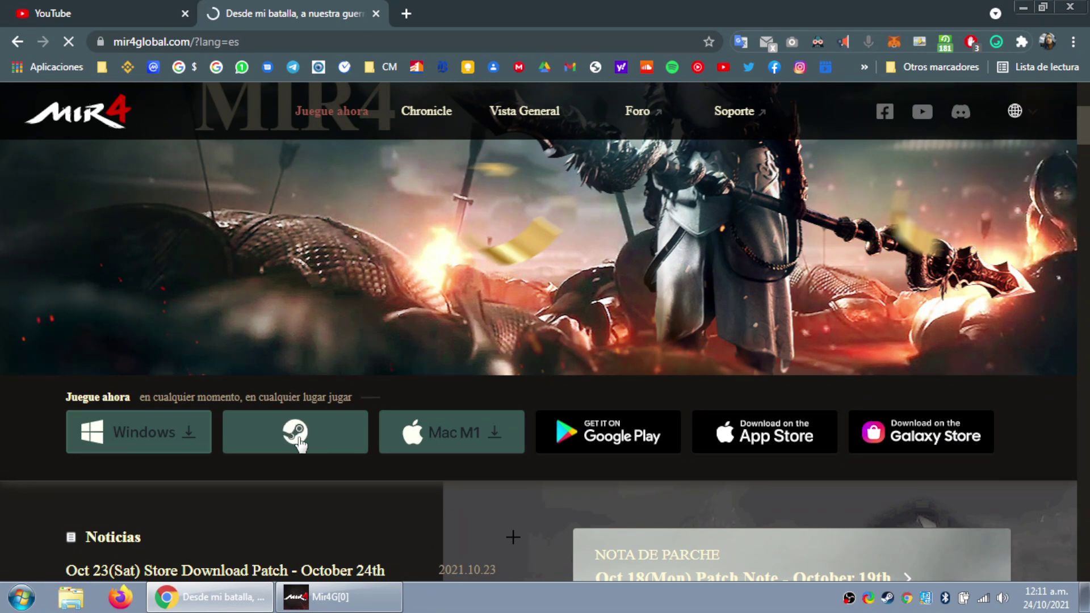
{"action": "left_click", "coordinate": [296, 436]}
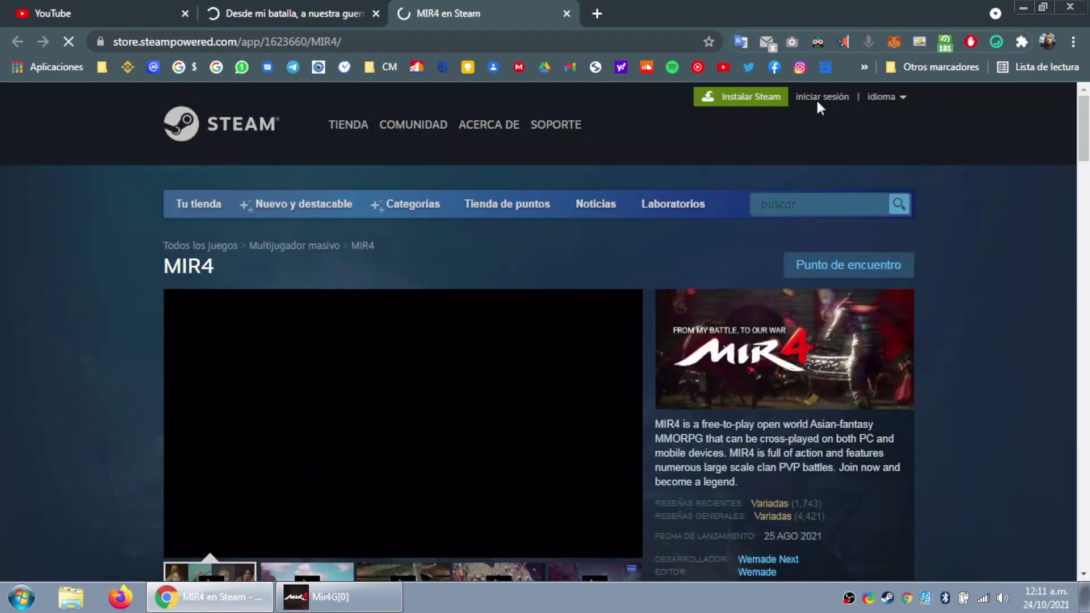
{"action": "left_click", "coordinate": [764, 98]}
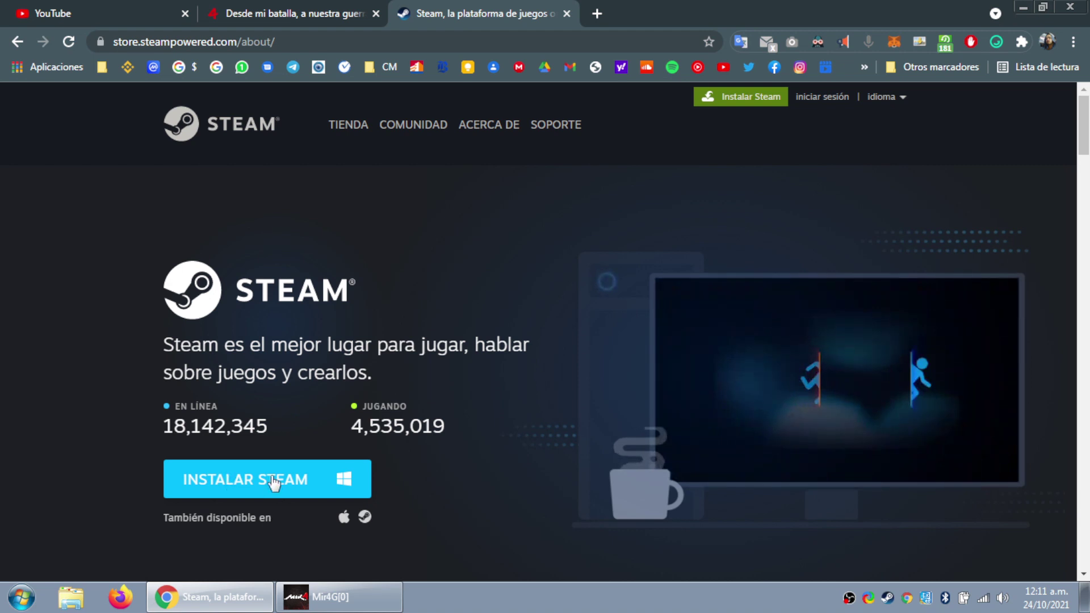
Save SteamSetup.exe into Descargas, then minimize Chrome to reveal the MIR4 window.
{"action": "left_click", "coordinate": [273, 482]}
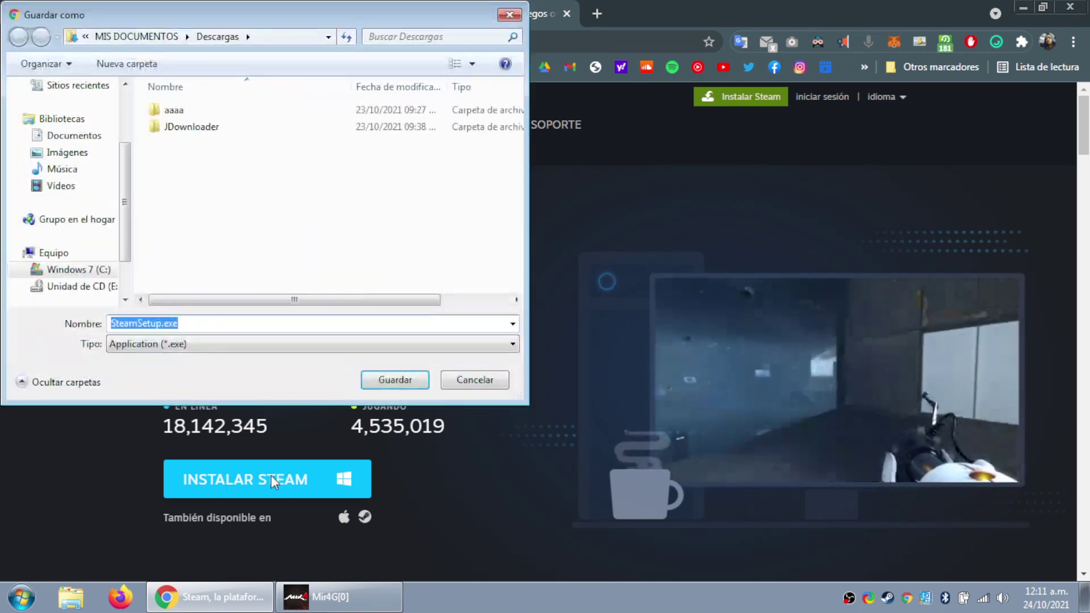
{"action": "left_click", "coordinate": [411, 383]}
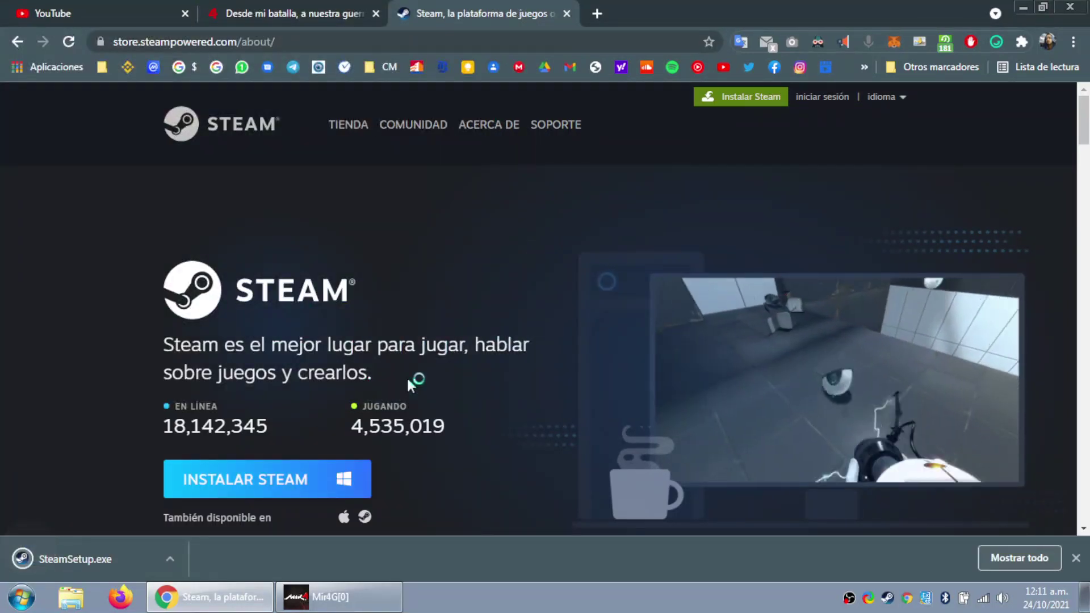
{"action": "left_click", "coordinate": [1021, 8]}
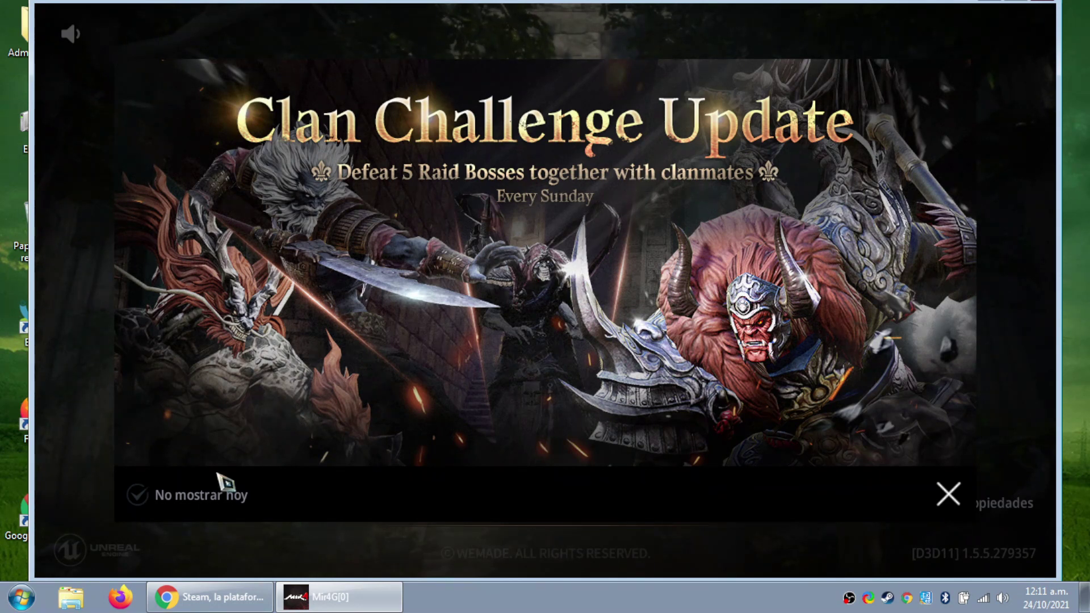
Close the Clan Challenge Update banner and open MIR4's Ajustes graphics settings.
{"action": "left_click", "coordinate": [948, 496]}
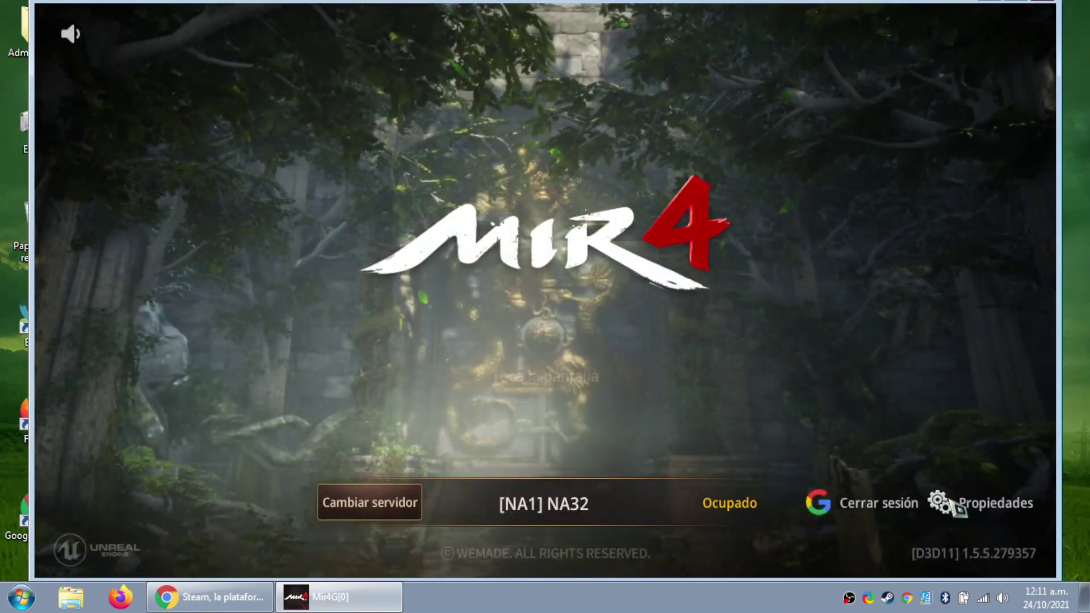
{"action": "left_click", "coordinate": [956, 513]}
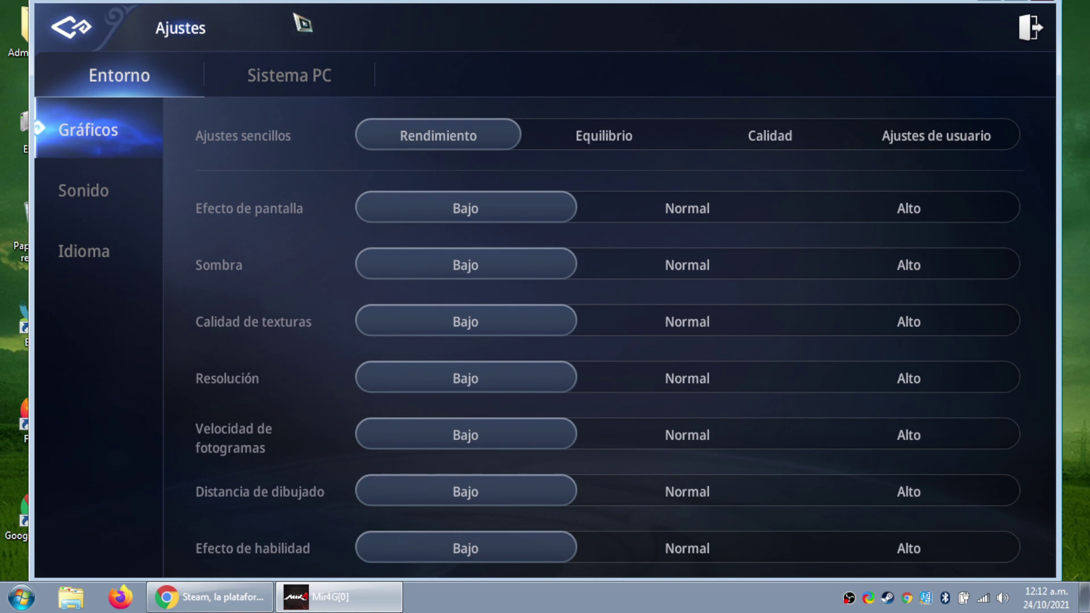
Check the computer's system properties via Equipo, then leave Ajustes for the title screen.
{"action": "left_click", "coordinate": [21, 597]}
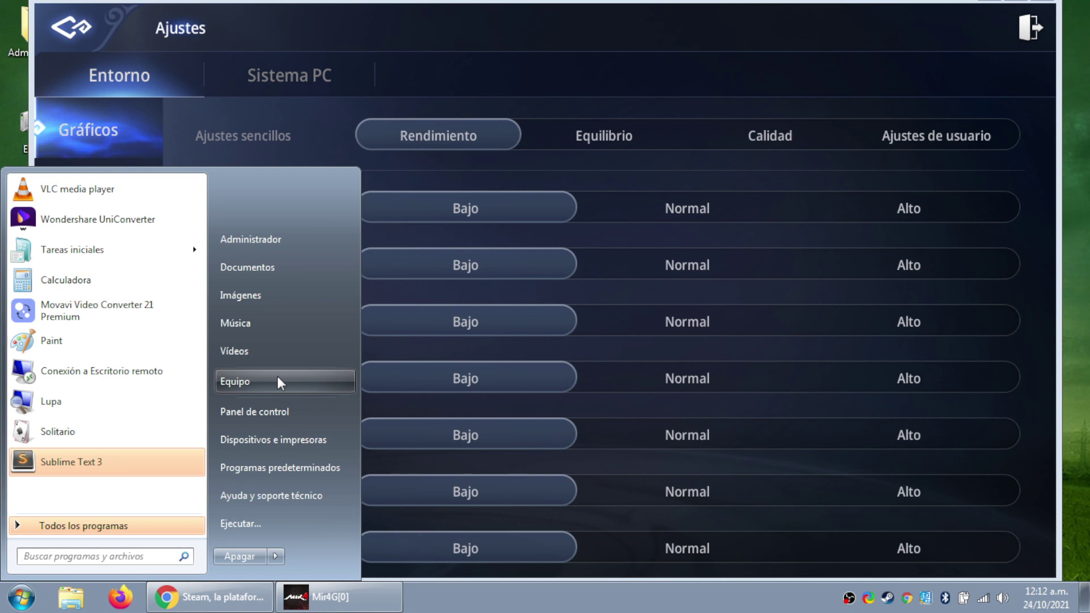
{"action": "right_click", "coordinate": [277, 377]}
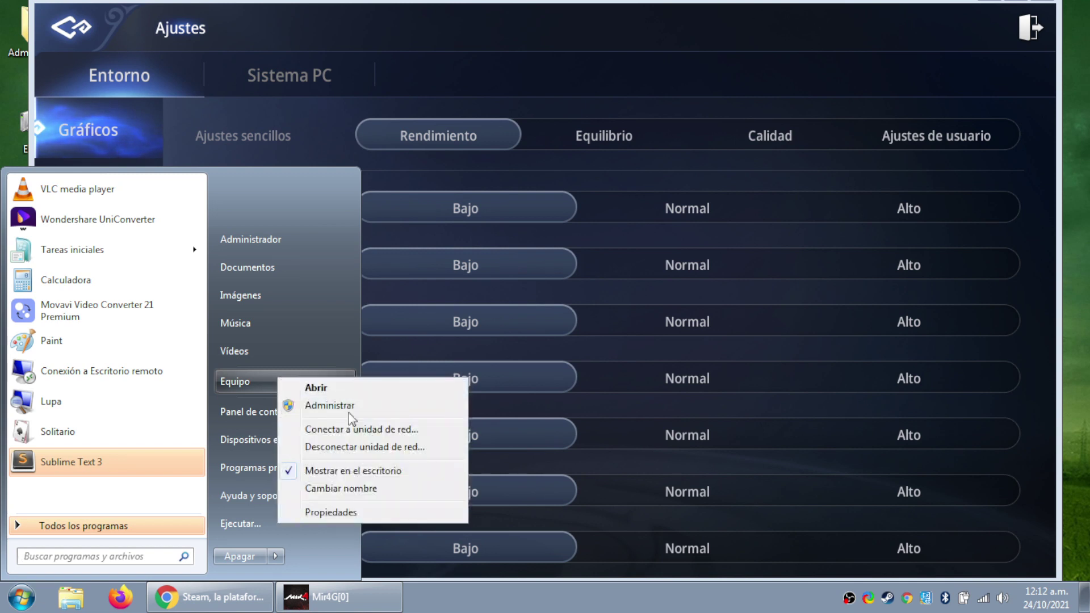
{"action": "left_click", "coordinate": [363, 514]}
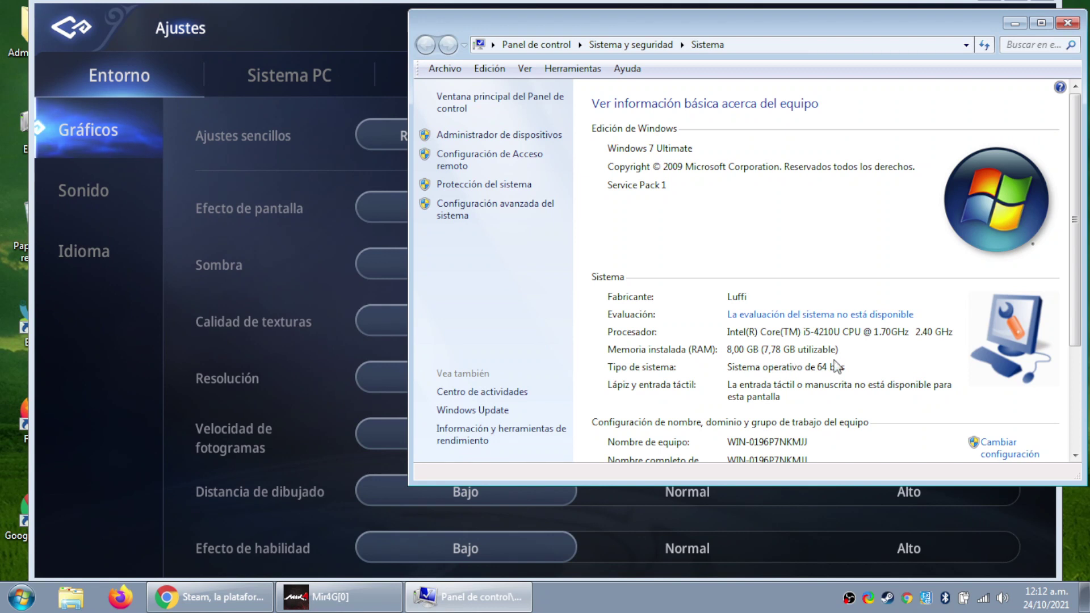
{"action": "left_click", "coordinate": [1066, 23]}
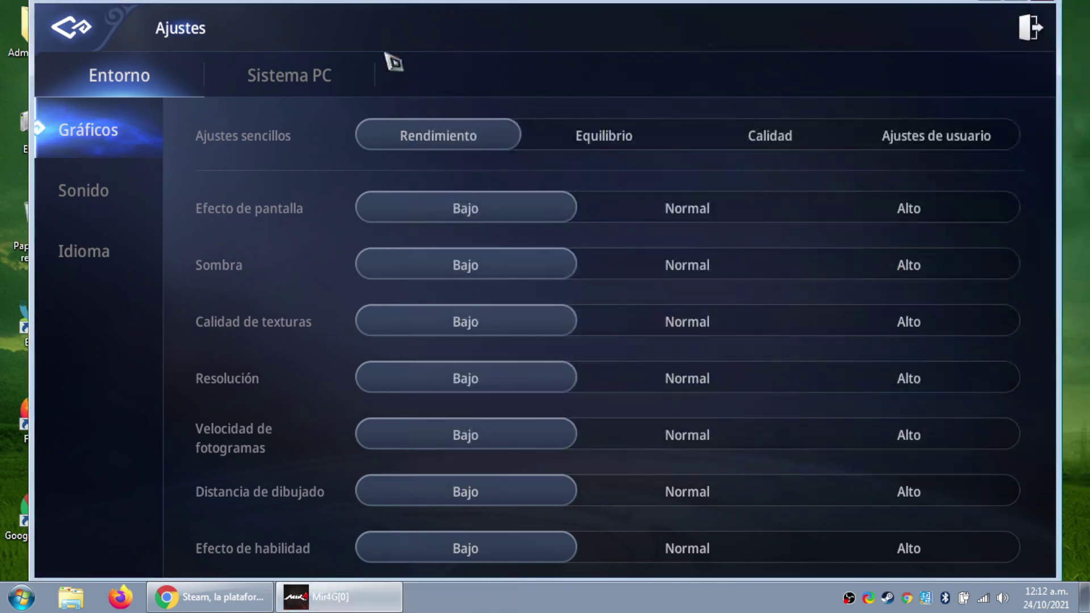
{"action": "left_click", "coordinate": [57, 31]}
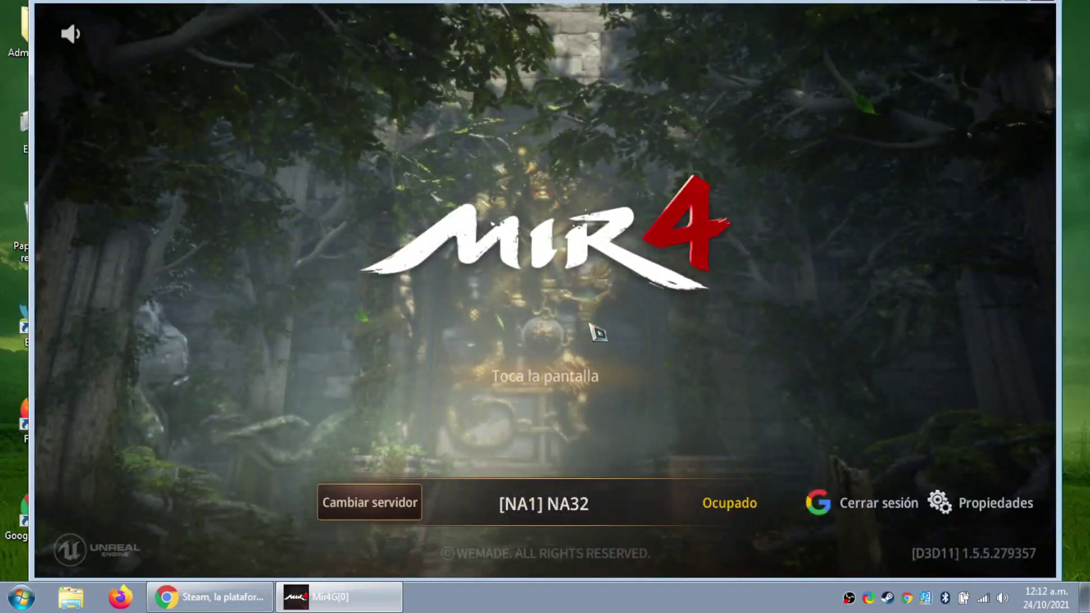
Connect to the server, restore the Mir4G window, enter with the level 20 character, then show Chrome.
{"action": "left_click", "coordinate": [519, 385]}
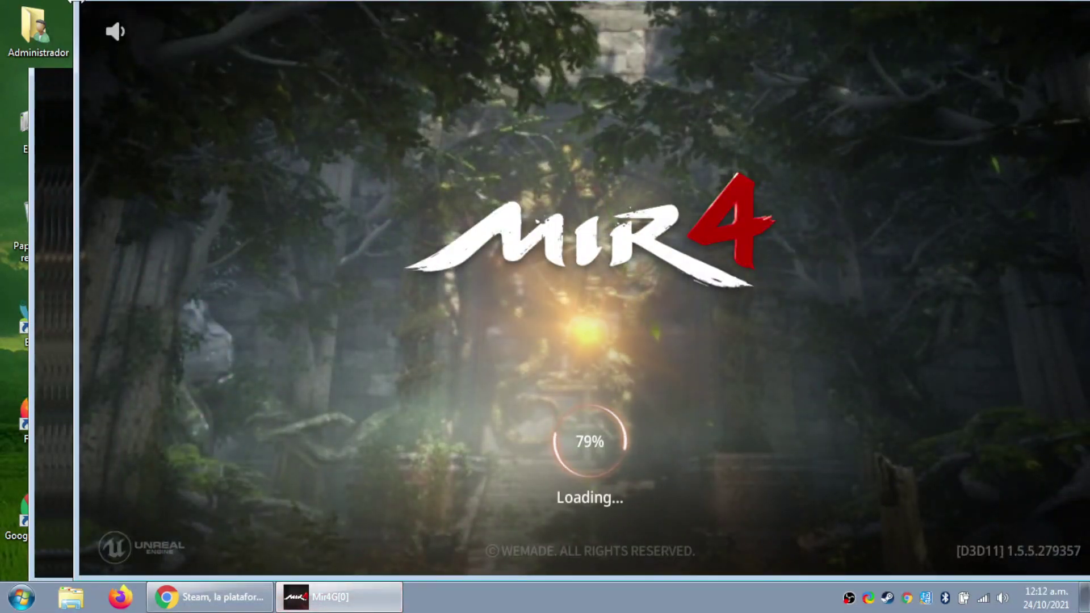
{"action": "left_click_drag", "start_coordinate": [74, 2], "coordinate": [398, 74]}
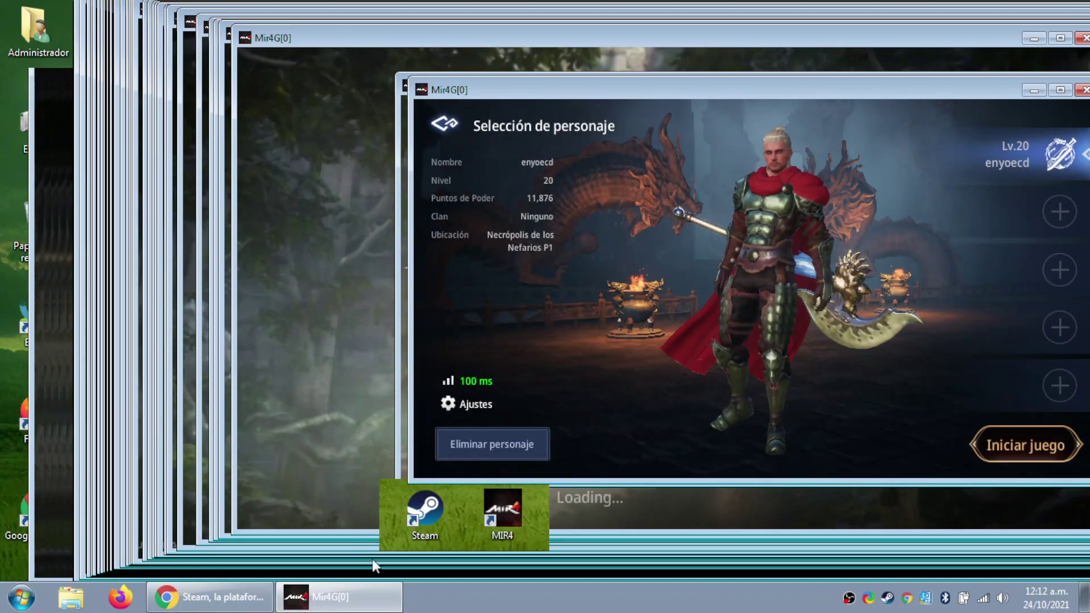
{"action": "left_click", "coordinate": [1082, 601]}
{"action": "left_click", "coordinate": [1046, 598]}
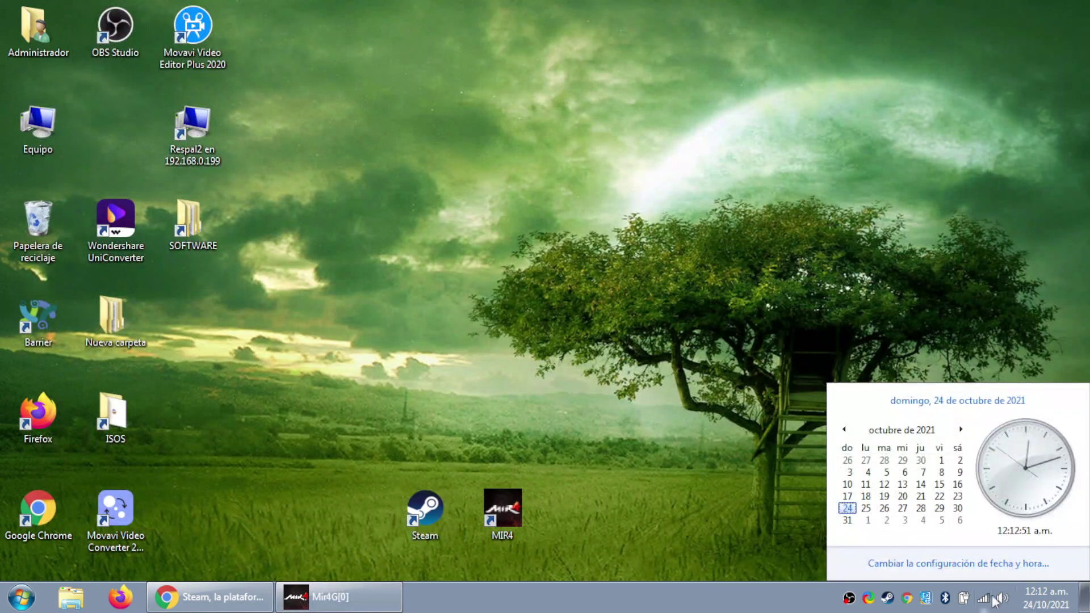
{"action": "left_click", "coordinate": [339, 597]}
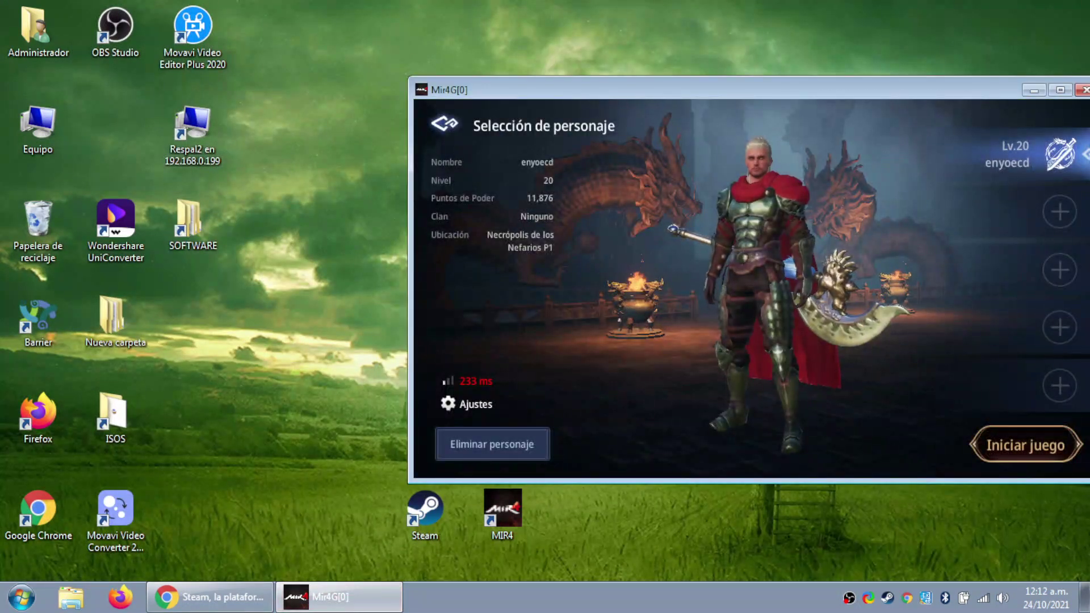
{"action": "left_click", "coordinate": [1034, 445]}
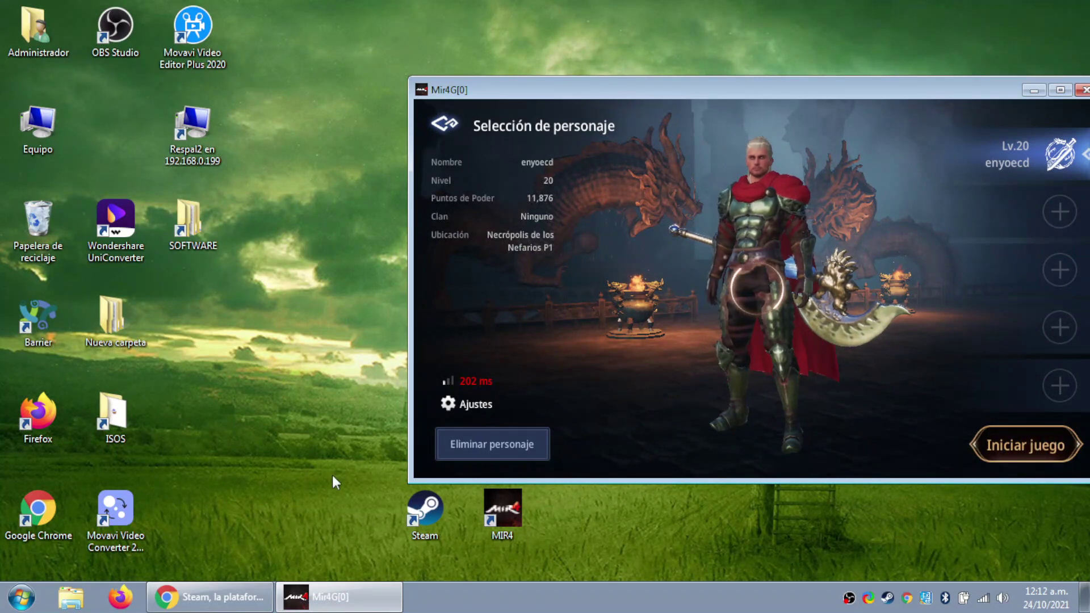
{"action": "left_click", "coordinate": [210, 596]}
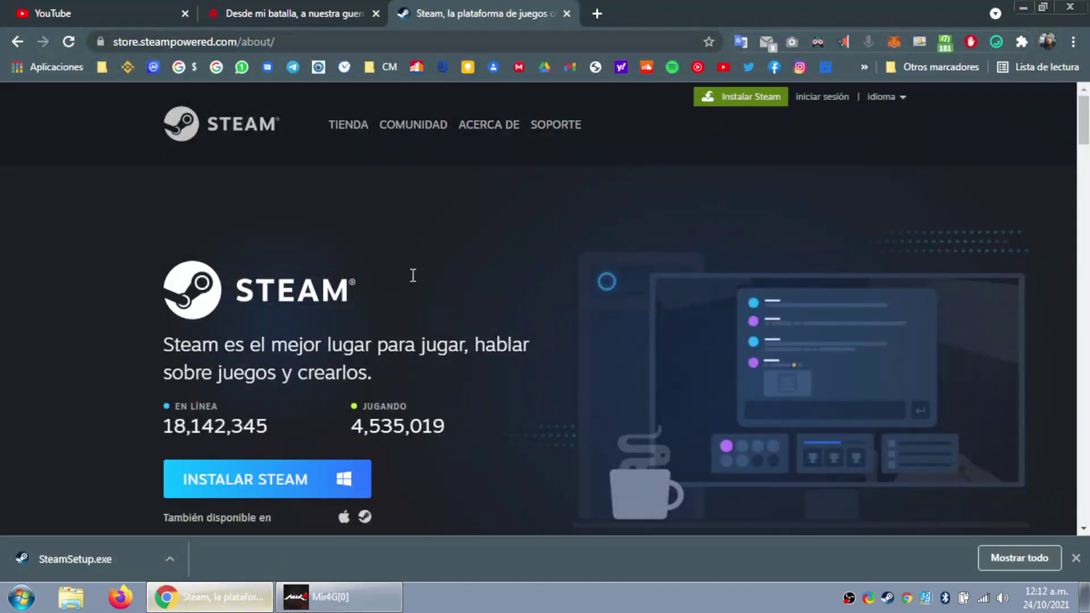
Shrink Chrome aside and maximize the Mir4G window as the character enters Necrópolis de los Nefarios P1.
{"action": "left_click_drag", "start_coordinate": [697, 1], "coordinate": [0, 160]}
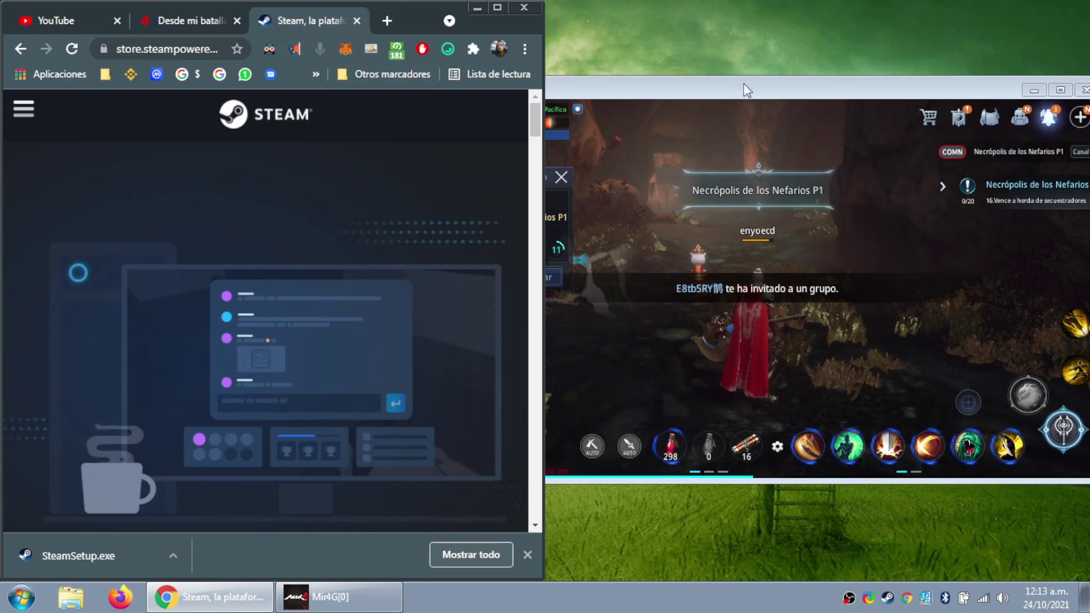
{"action": "left_click_drag", "start_coordinate": [743, 90], "coordinate": [583, 86]}
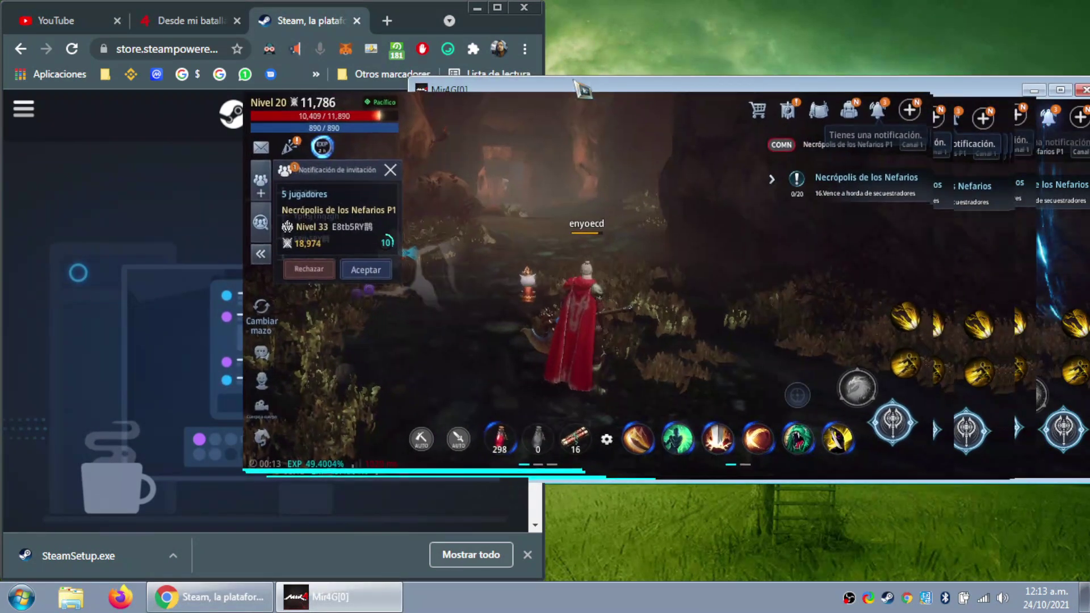
{"action": "double_click", "coordinate": [779, 87]}
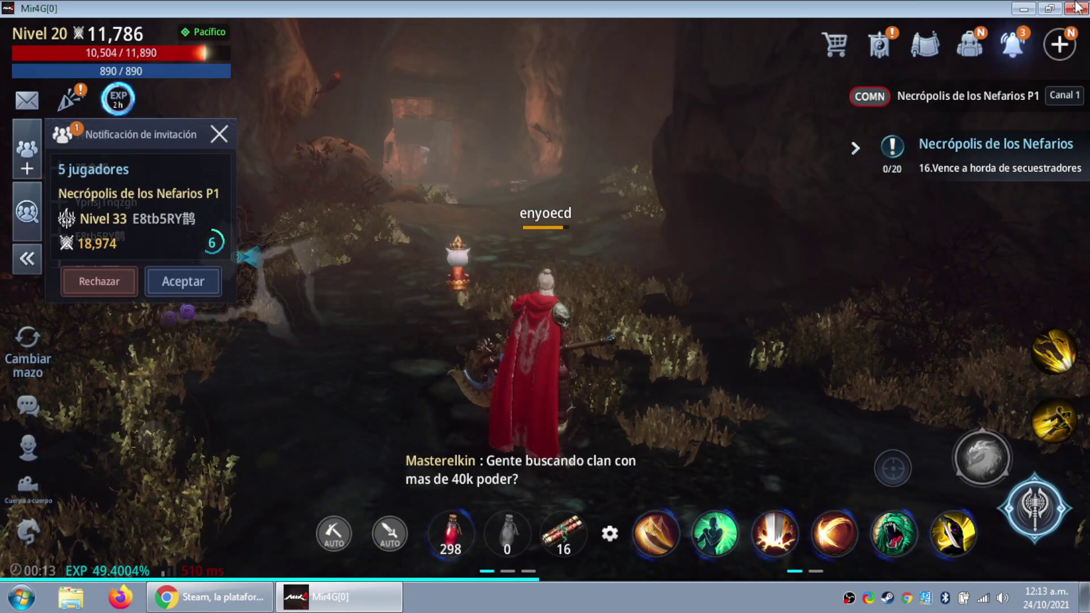
Confirm Salir to quit MIR4, then maximize and minimize Chrome to leave the desktop showing.
{"action": "left_click", "coordinate": [605, 370]}
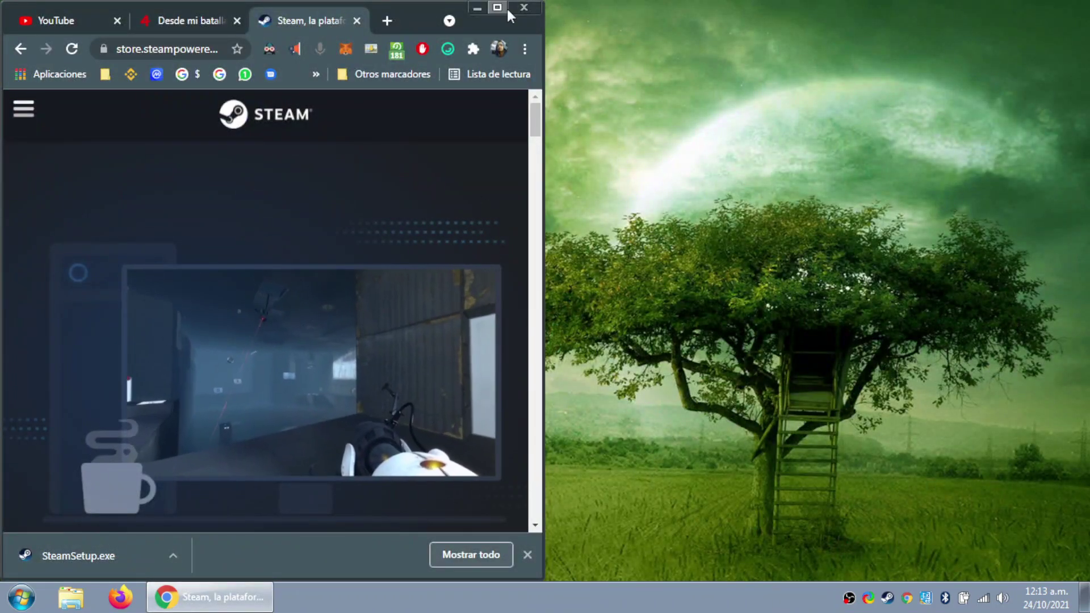
{"action": "left_click", "coordinate": [496, 9]}
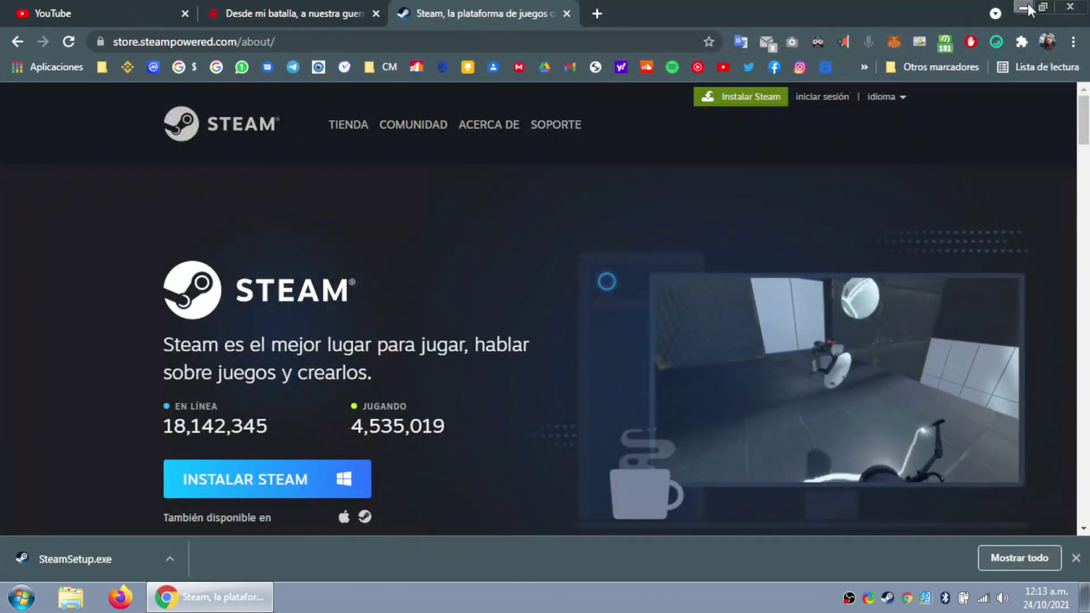
{"action": "left_click", "coordinate": [1024, 7]}
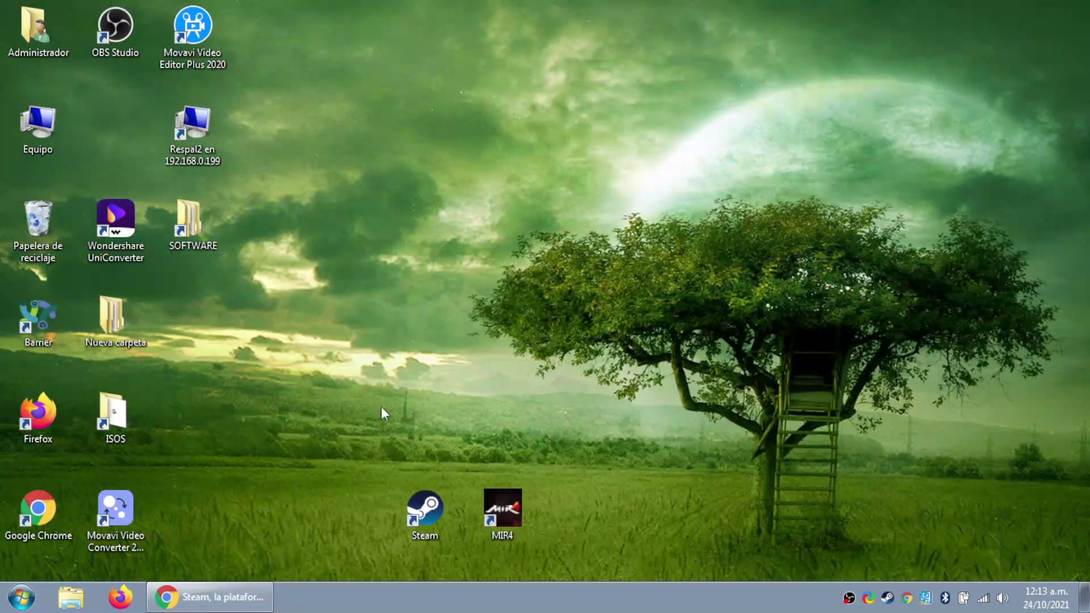
Launch Steam, close it, and relaunch it to the Biblioteca listing MIR4 as recently played.
{"action": "double_click", "coordinate": [445, 506]}
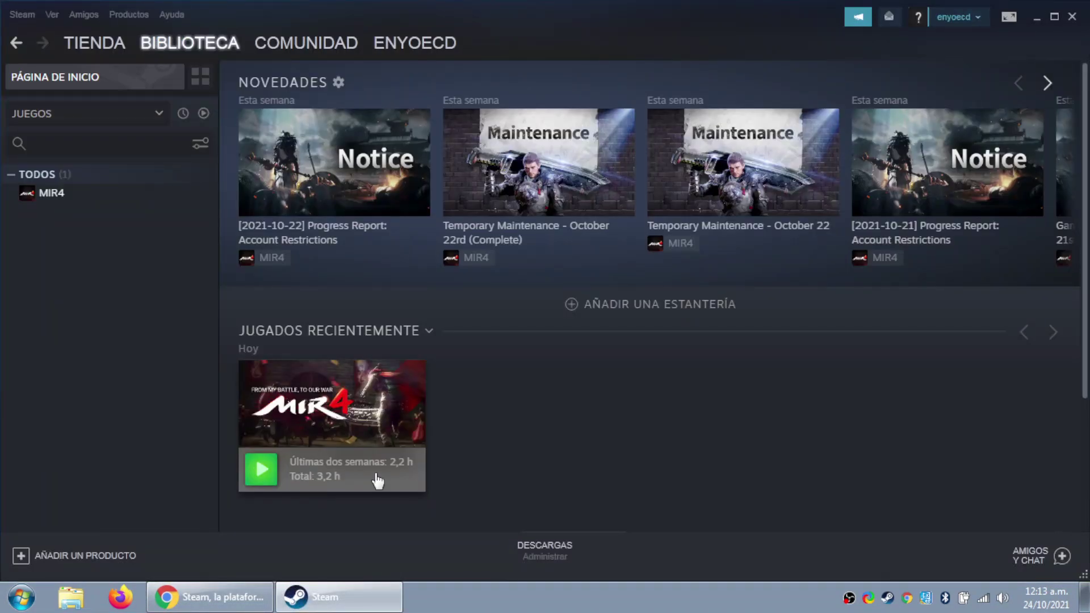
{"action": "left_click", "coordinate": [1070, 18]}
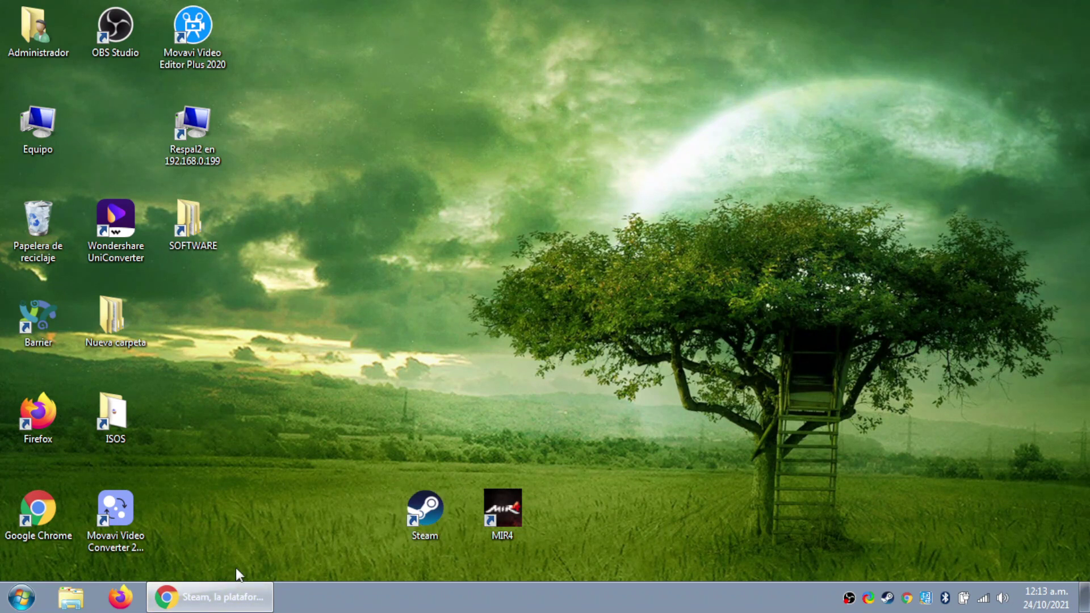
{"action": "left_click", "coordinate": [227, 597]}
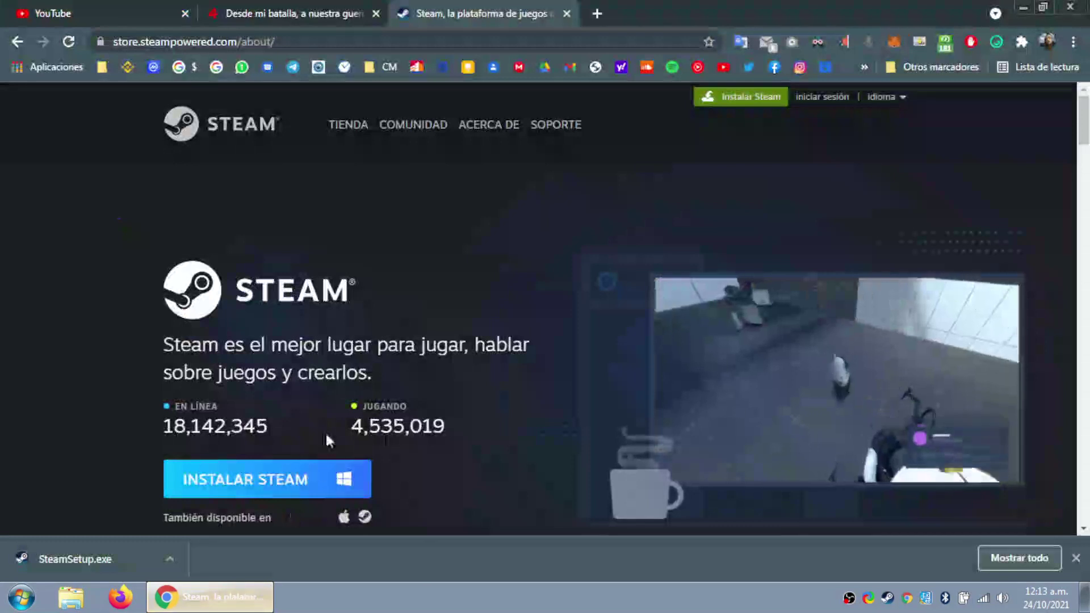
{"action": "left_click", "coordinate": [210, 597]}
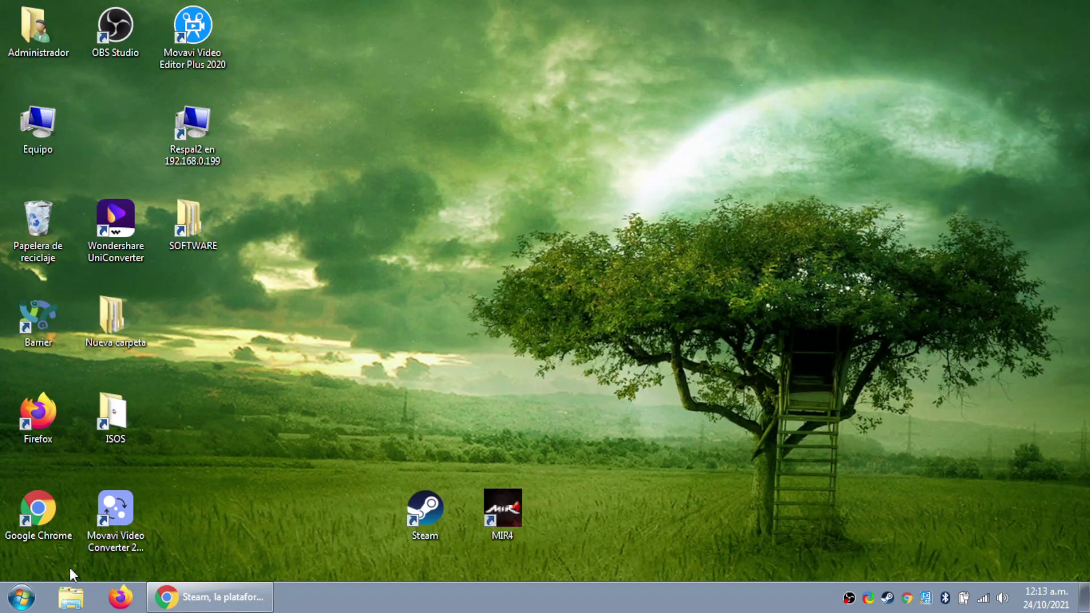
{"action": "double_click", "coordinate": [426, 507]}
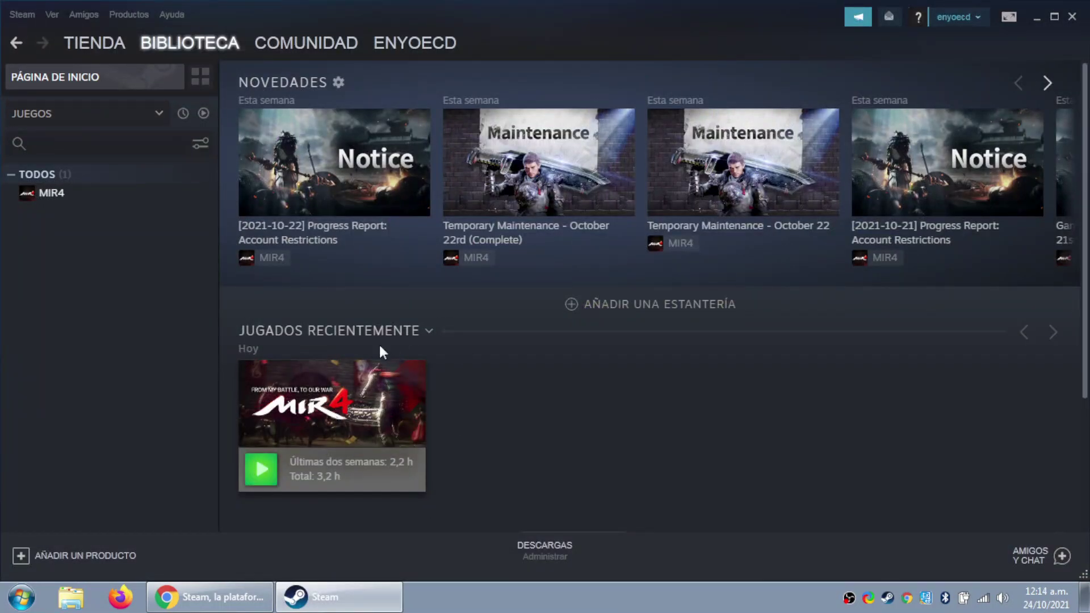
Open MIR4's library page, expand its details, and bring up the Administrar options in the gear menu.
{"action": "left_click", "coordinate": [366, 396]}
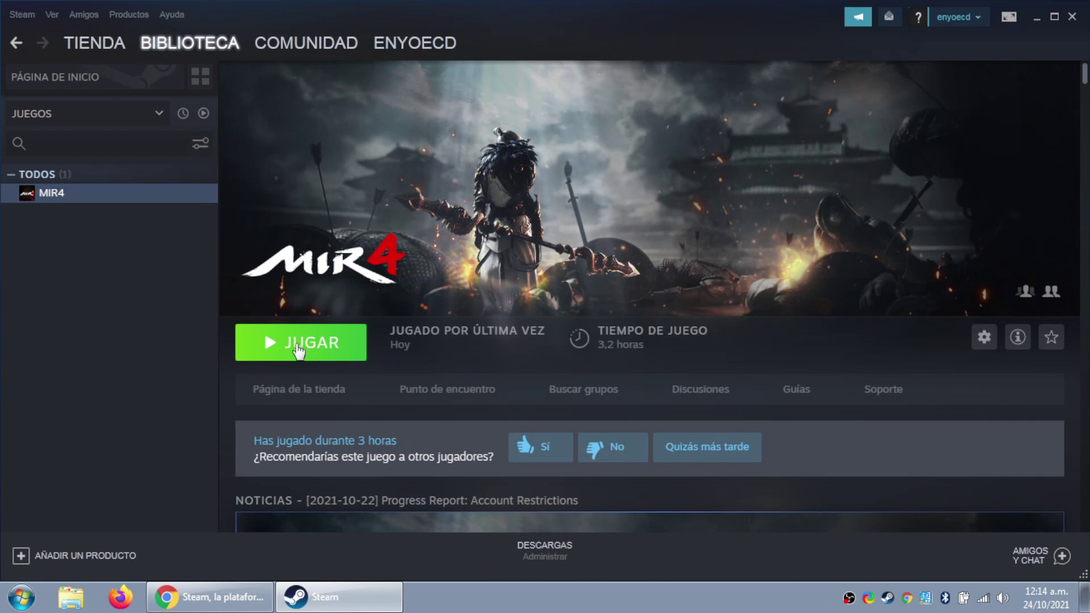
{"action": "left_click", "coordinate": [982, 338]}
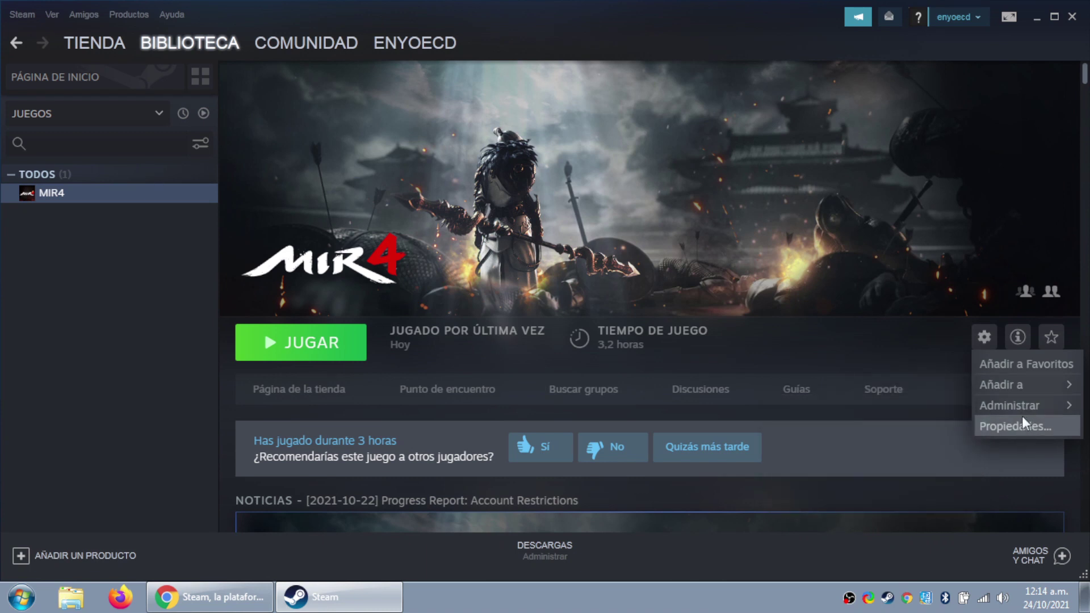
{"action": "mouse_move", "coordinate": [1033, 386]}
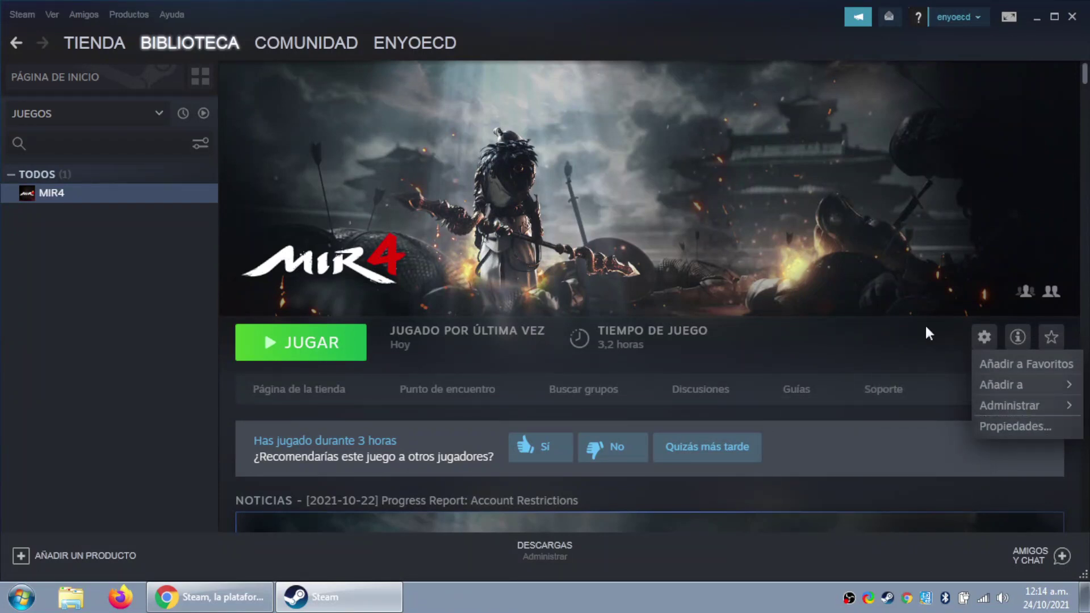
{"action": "left_click", "coordinate": [1017, 341]}
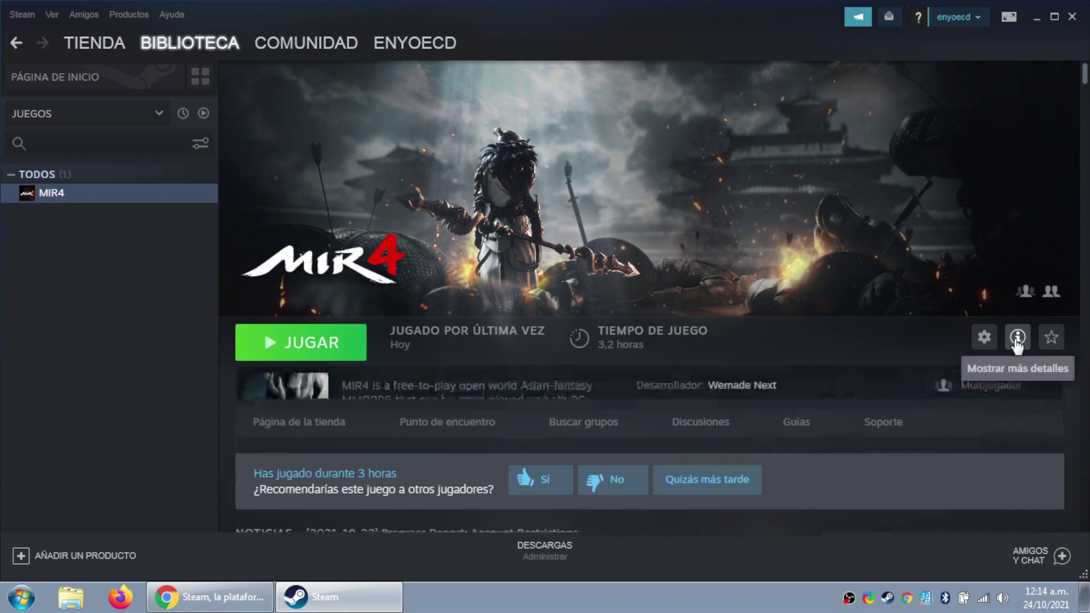
{"action": "left_click", "coordinate": [987, 340]}
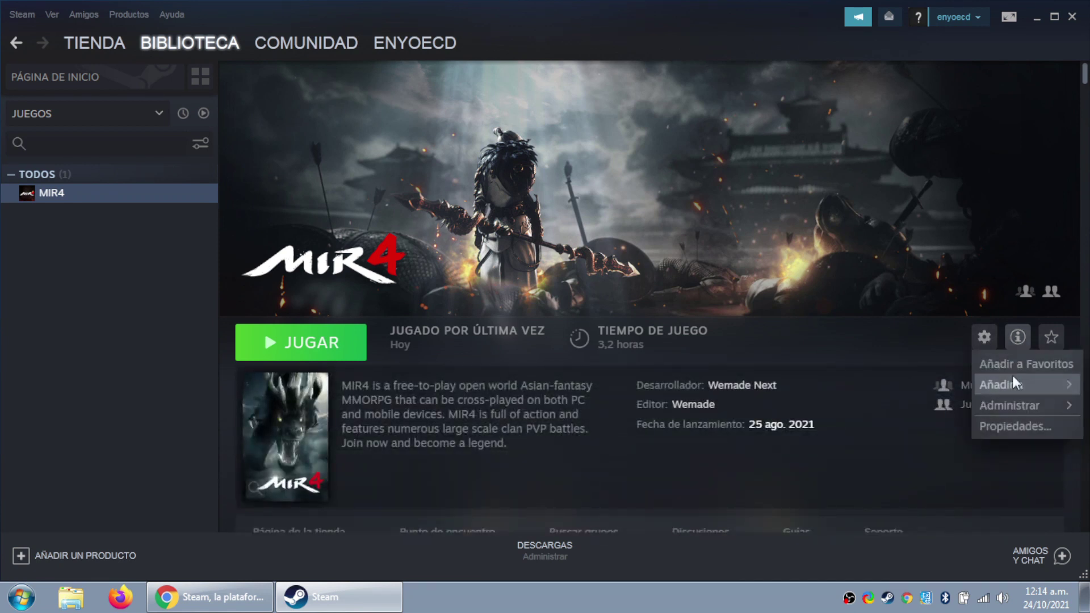
{"action": "mouse_move", "coordinate": [1024, 407]}
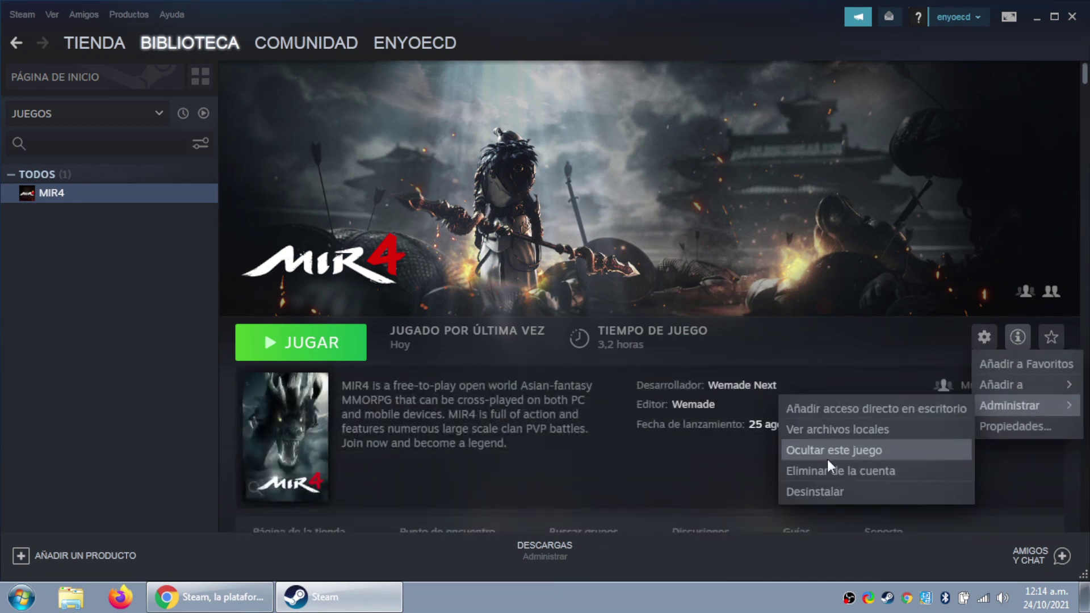
Uninstall MIR4 through Steam, confirm the removal, and close the Steam client.
{"action": "left_click", "coordinate": [833, 491]}
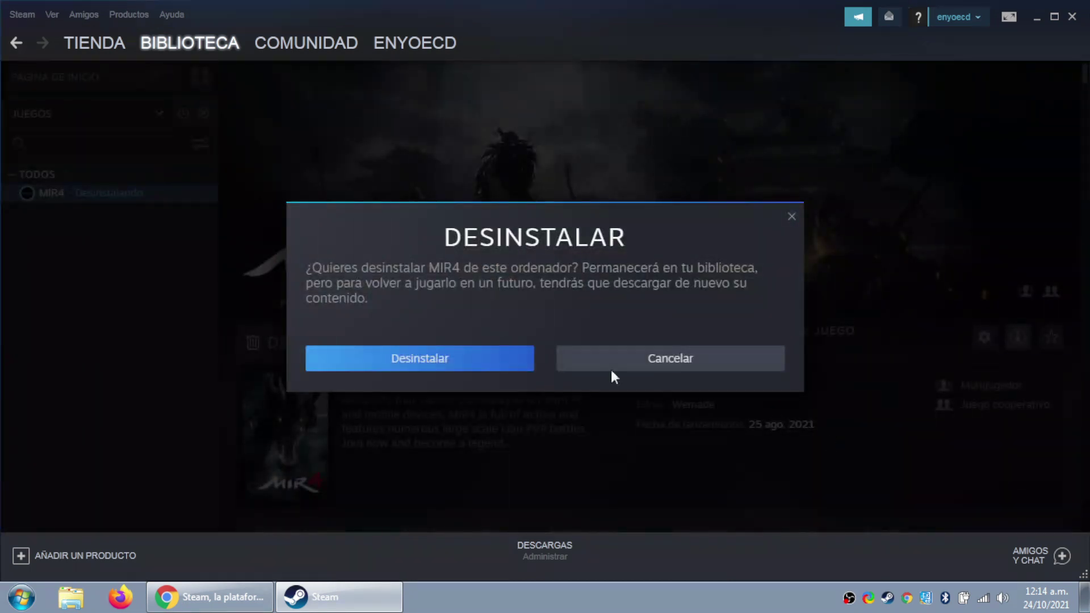
{"action": "left_click", "coordinate": [441, 358]}
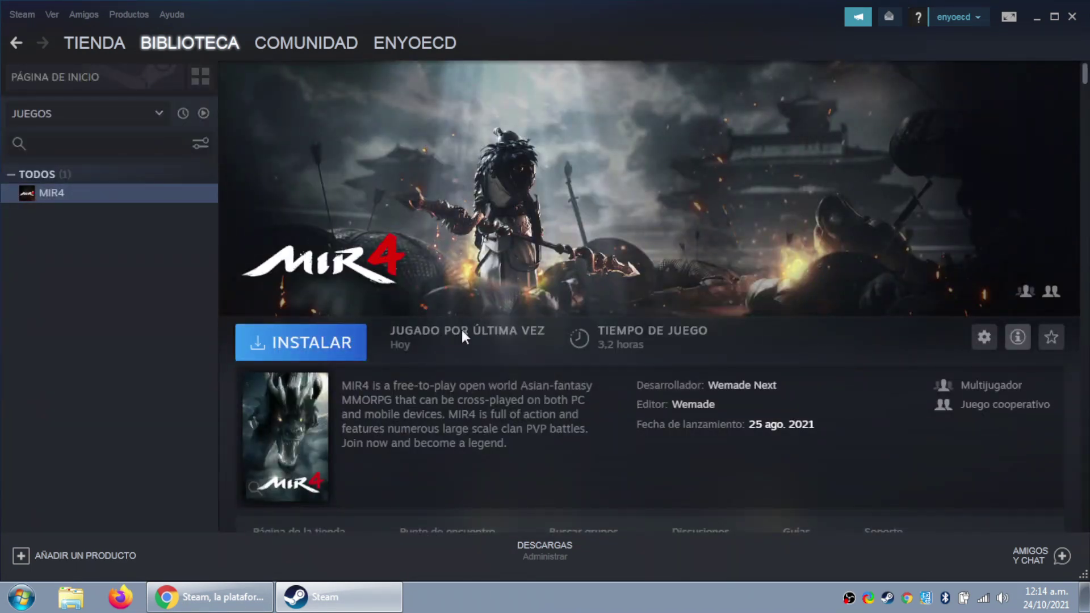
{"action": "scroll", "coordinate": [479, 328], "scroll_direction": "down", "scroll_amount": 3}
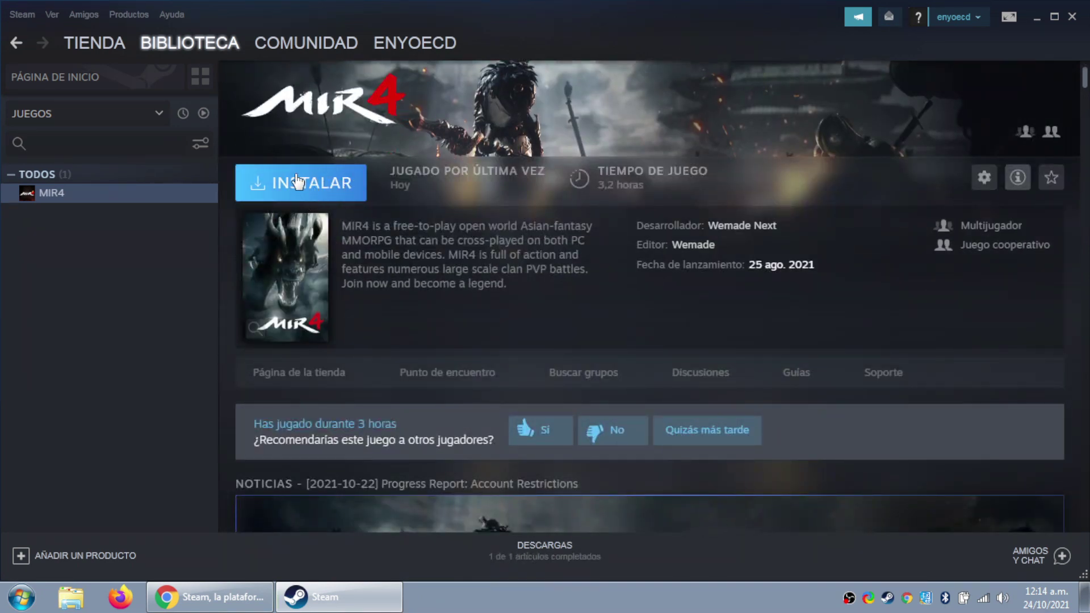
{"action": "left_click", "coordinate": [1073, 17]}
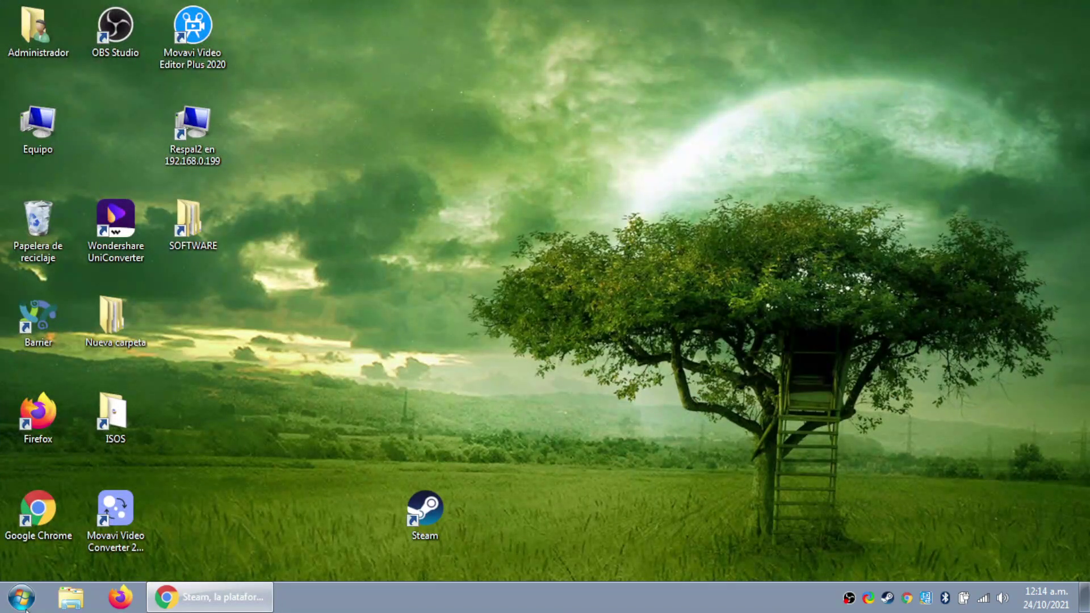
Open Panel de control's Desinstalar un programa list and select the Steam entry.
{"action": "left_click", "coordinate": [23, 607]}
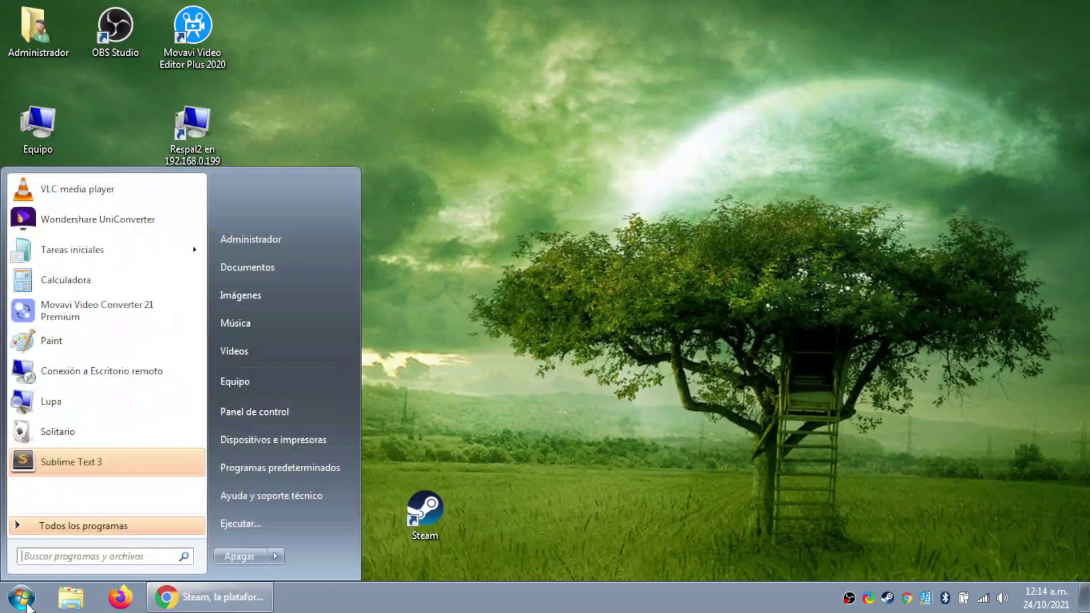
{"action": "left_click", "coordinate": [291, 411]}
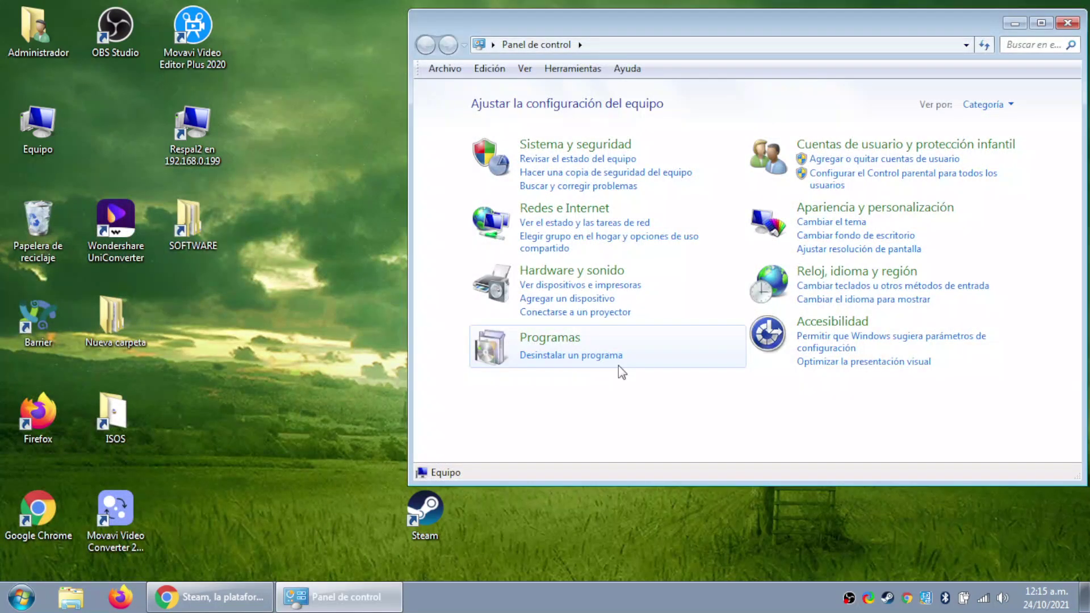
{"action": "left_click", "coordinate": [562, 356]}
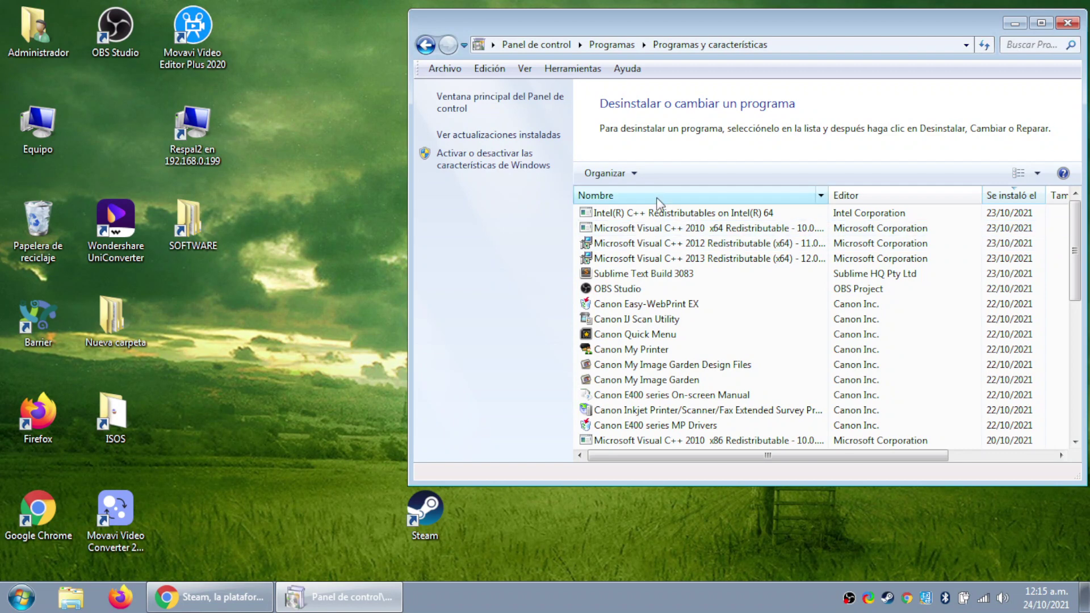
{"action": "left_click", "coordinate": [620, 319]}
{"action": "key", "text": "s"}
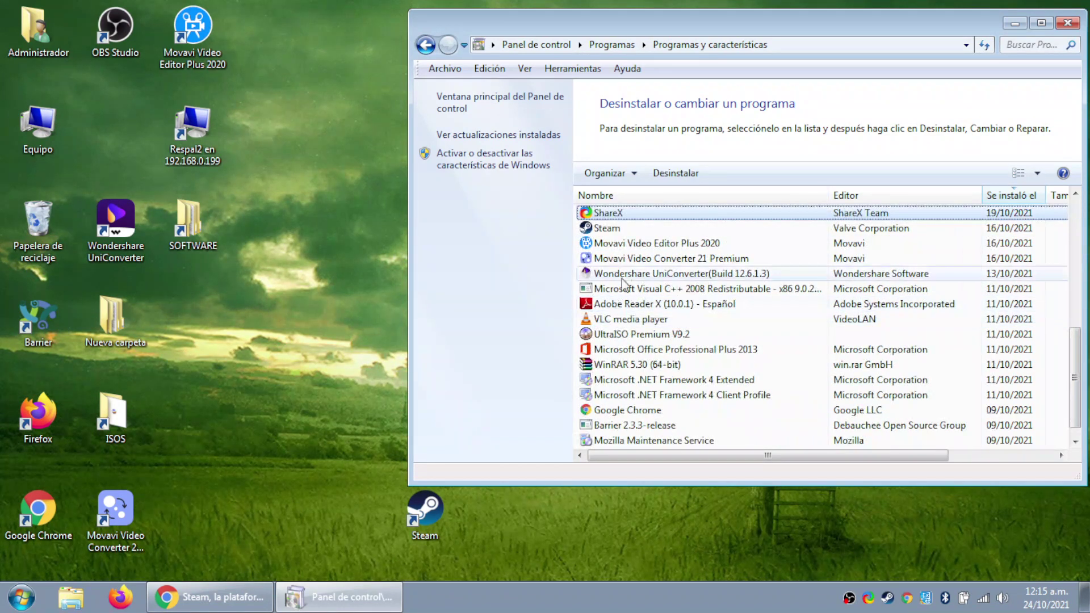
{"action": "left_click", "coordinate": [620, 230]}
Uninstall Steam from C:\Program Files (x86)\Steam with Desinstalar and close the finished uninstaller.
{"action": "right_click", "coordinate": [620, 229]}
{"action": "left_click", "coordinate": [649, 235]}
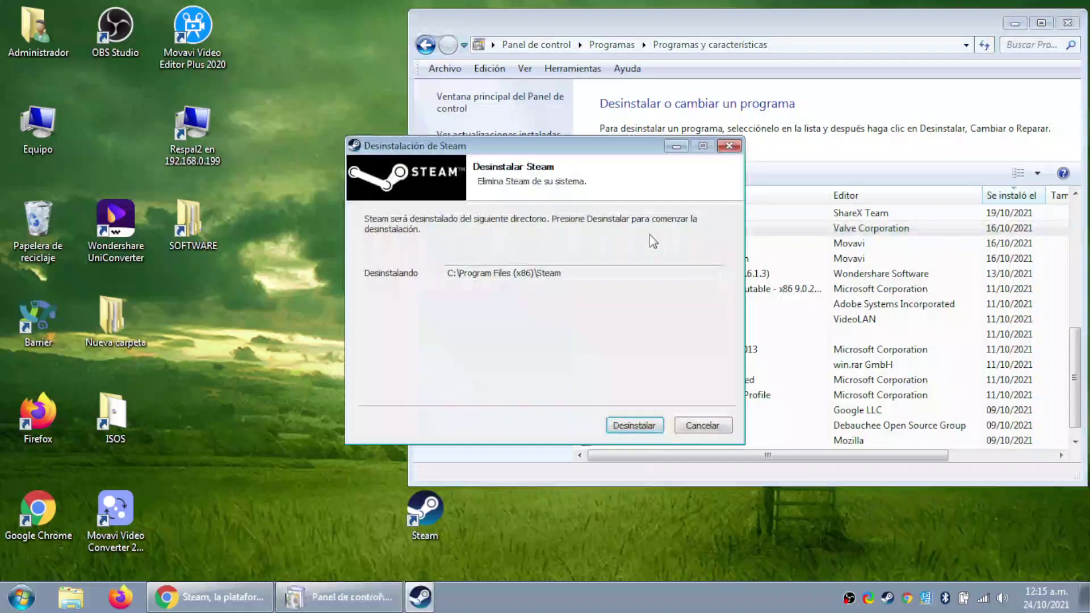
{"action": "left_click", "coordinate": [634, 426]}
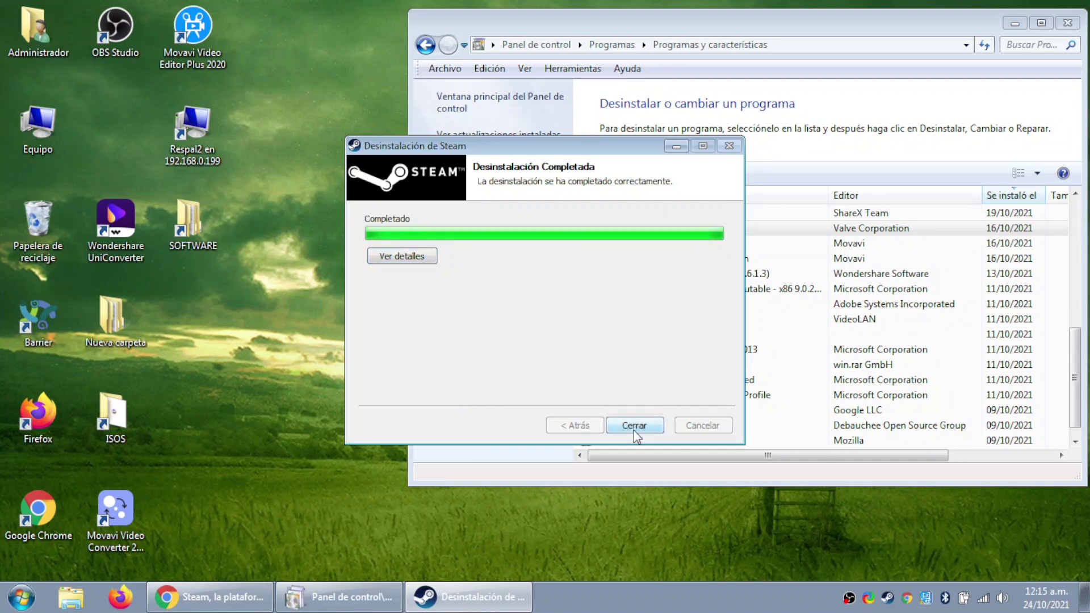
{"action": "left_click", "coordinate": [634, 425]}
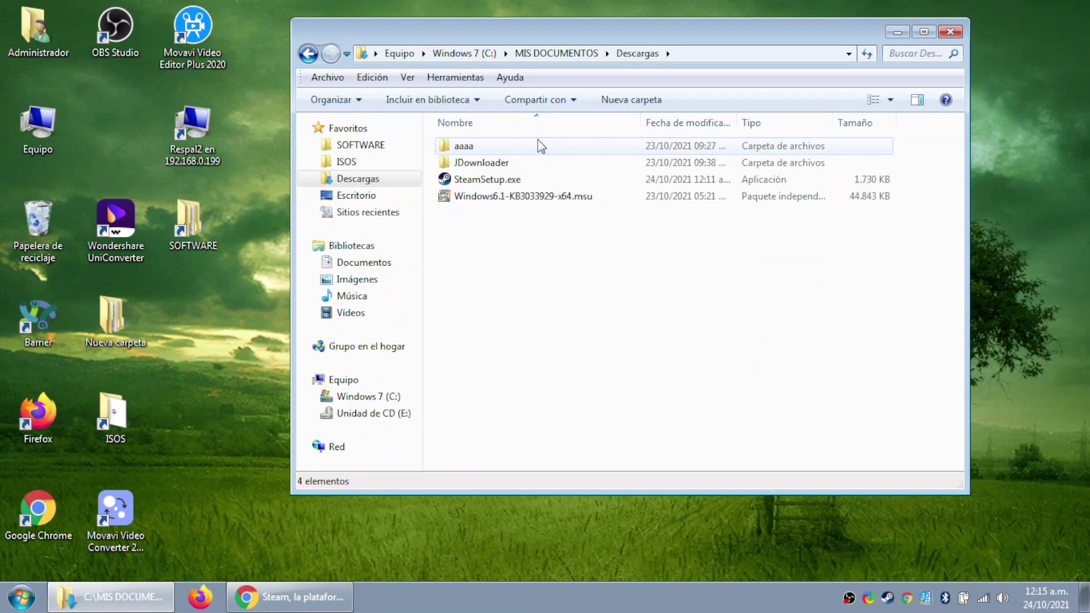
Run SteamSetup.exe from Descargas and install Steam in Español into the default folder.
{"action": "left_click", "coordinate": [484, 182]}
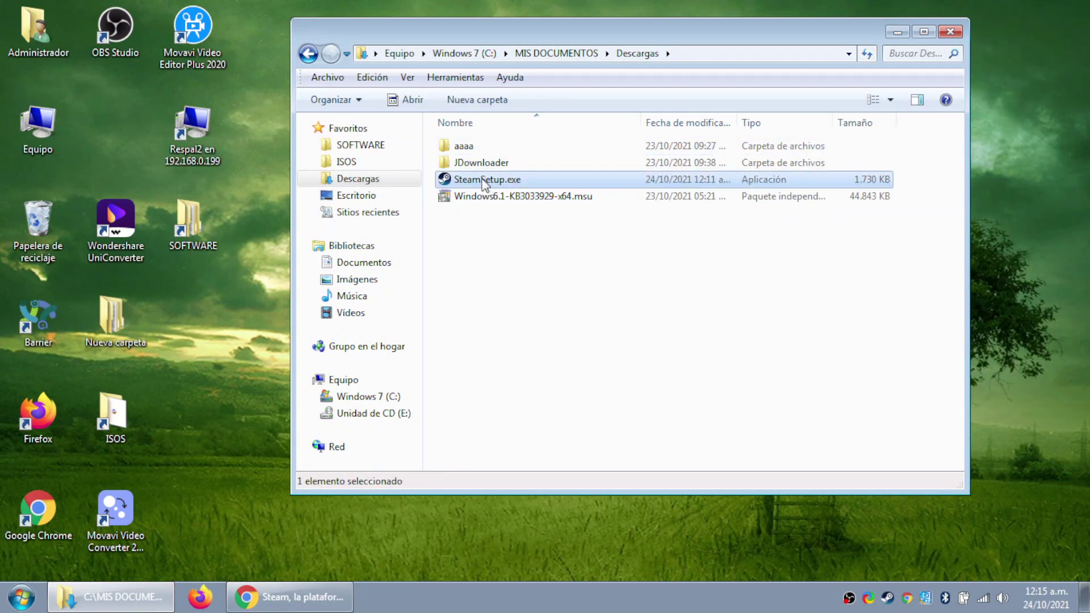
{"action": "double_click", "coordinate": [484, 181]}
{"action": "left_click", "coordinate": [635, 426]}
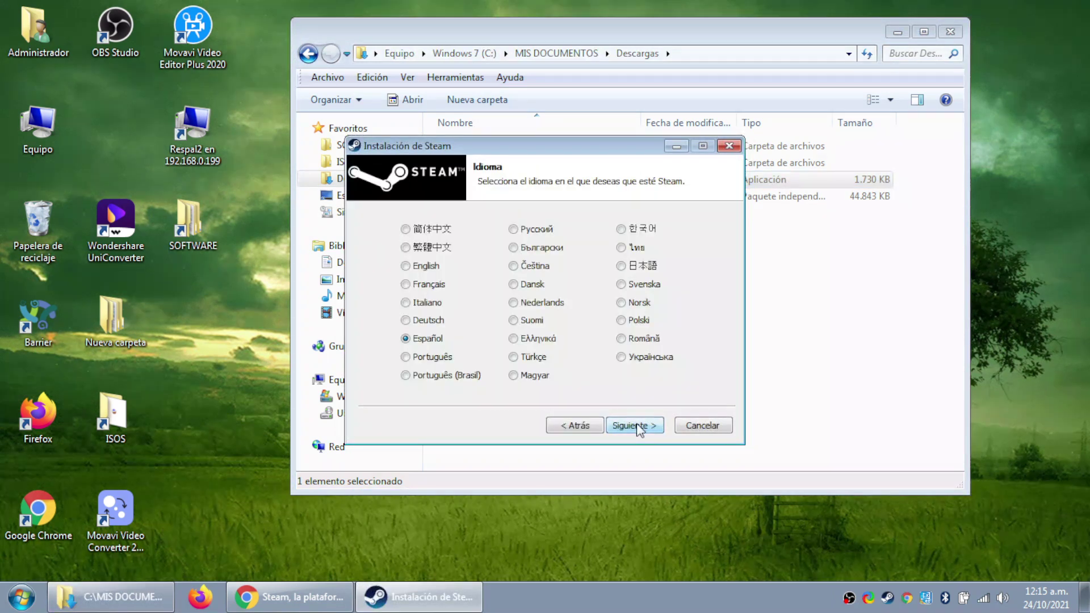
{"action": "left_click", "coordinate": [640, 427]}
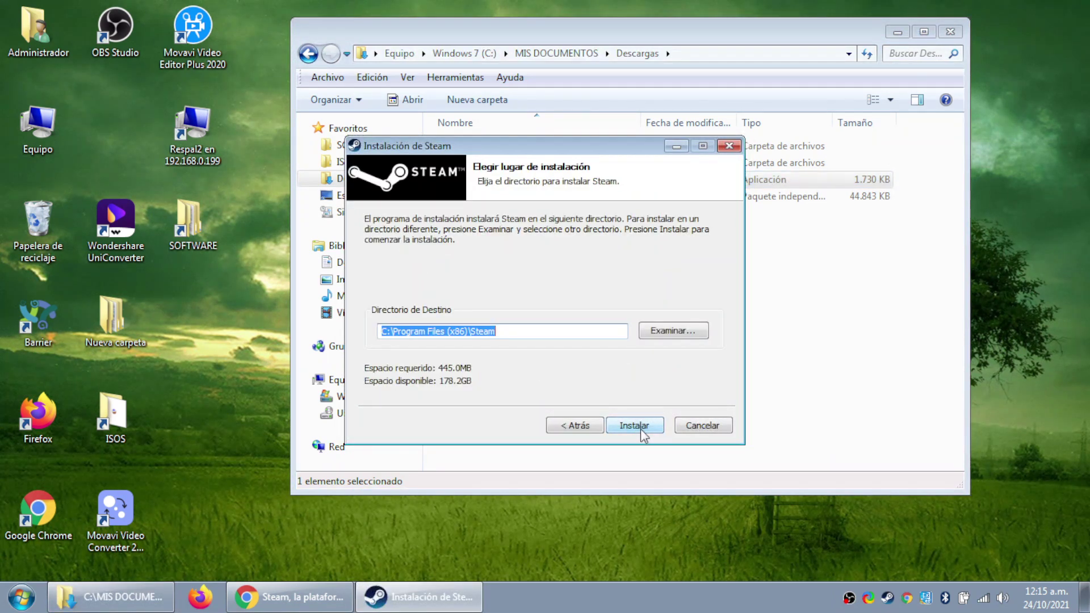
{"action": "left_click", "coordinate": [640, 428]}
{"action": "left_click", "coordinate": [641, 429]}
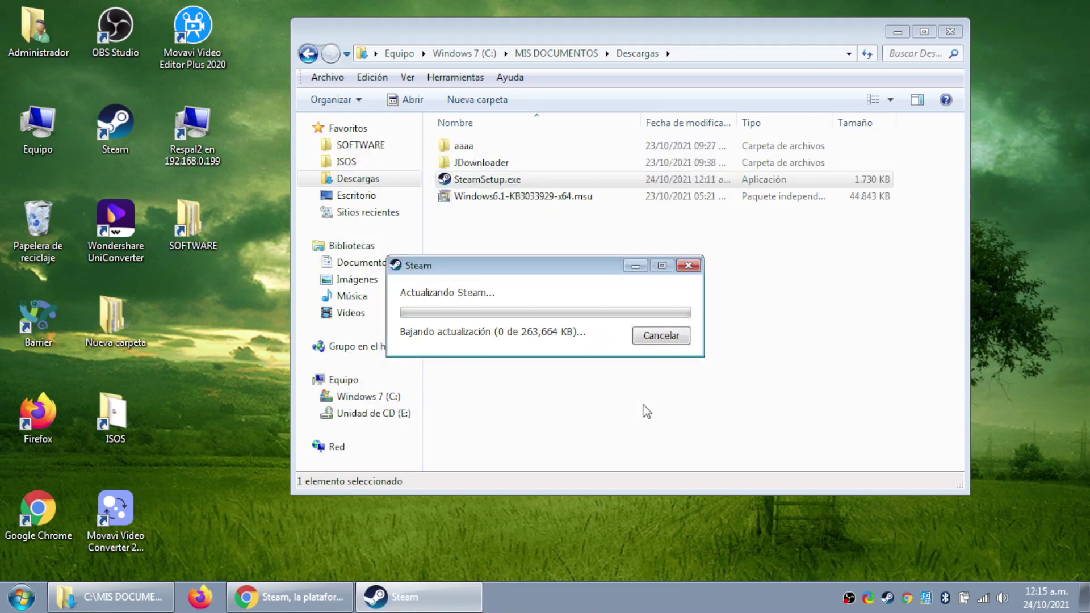
Wait for the 'Actualizando Steam' download to complete and the login window to open.
{"action": "left_click", "coordinate": [740, 551]}
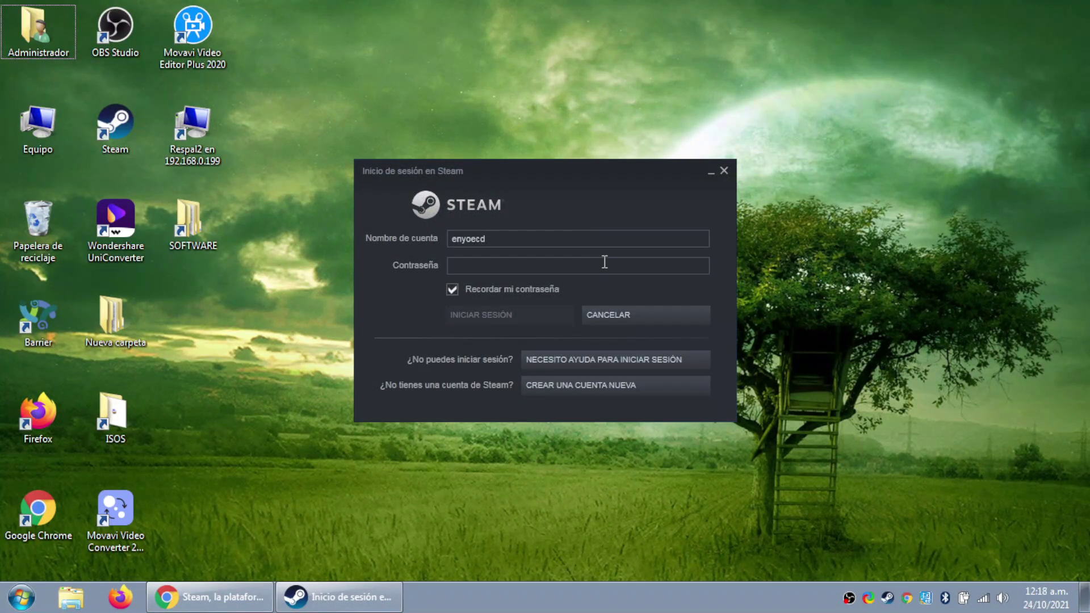
Enter the account password, keep Recordar mi contraseña checked, and sign in.
{"action": "left_click", "coordinate": [585, 265]}
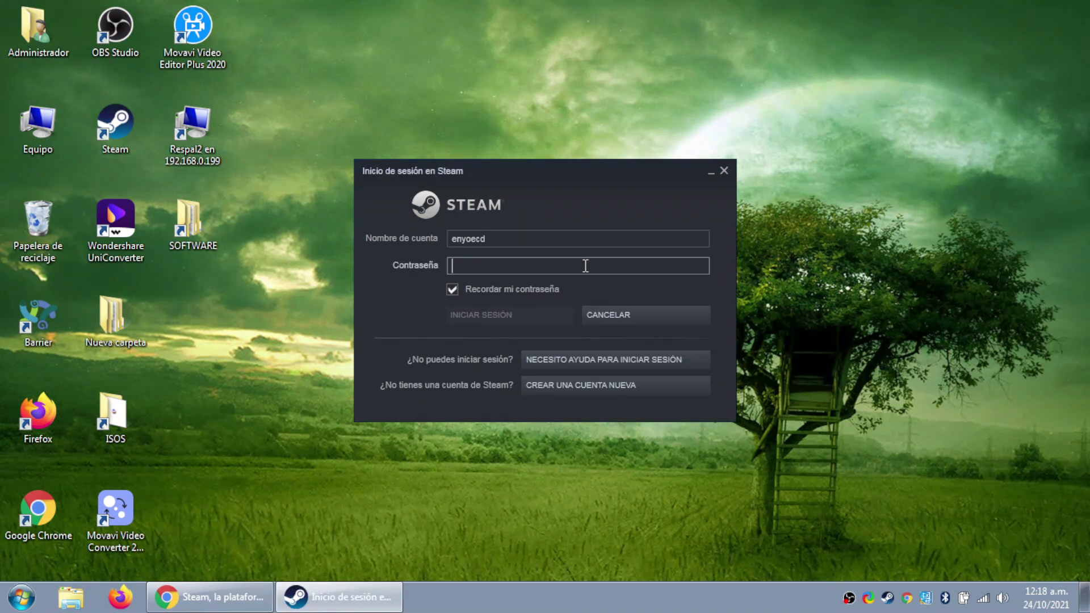
{"action": "type", "text": "•"}
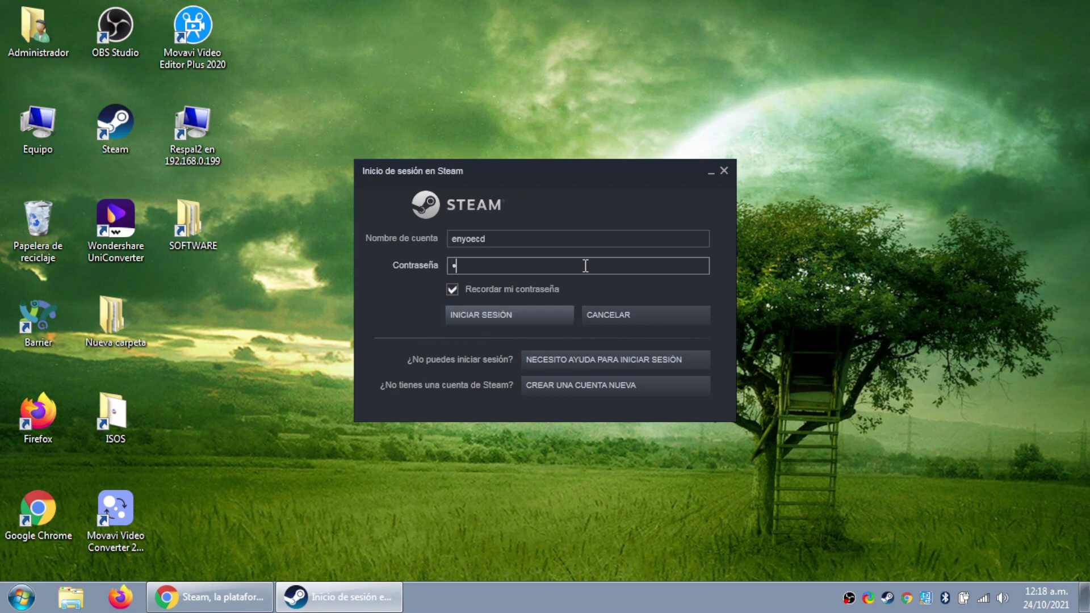
{"action": "type", "text": "•••••••••"}
{"action": "left_click", "coordinate": [509, 319]}
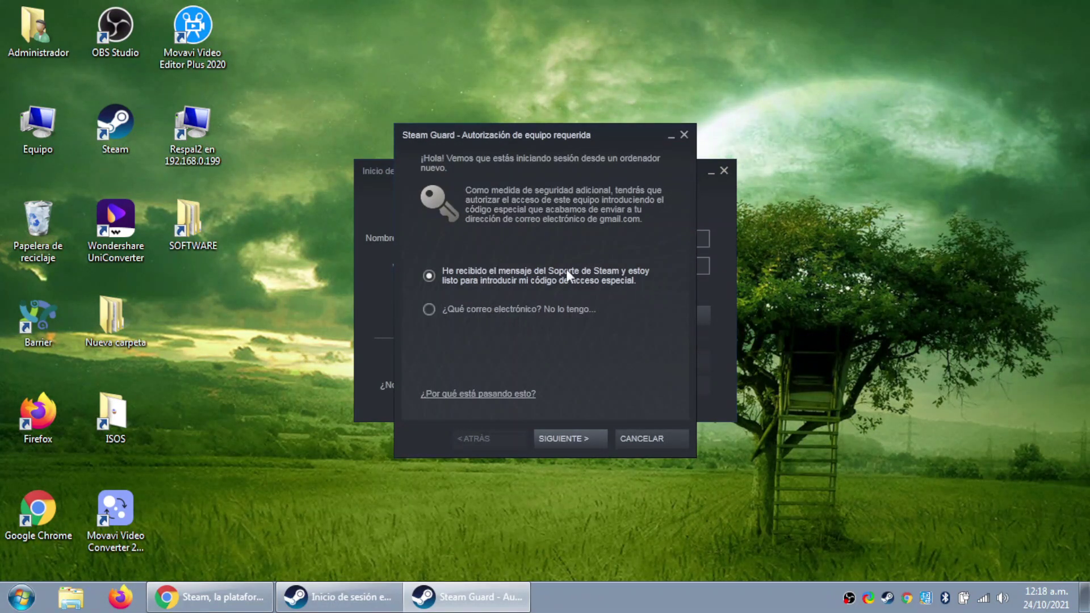
Confirm the Steam Guard e-mail arrived, enter the emailed access code, and finish authorizing this computer.
{"action": "left_click", "coordinate": [573, 440]}
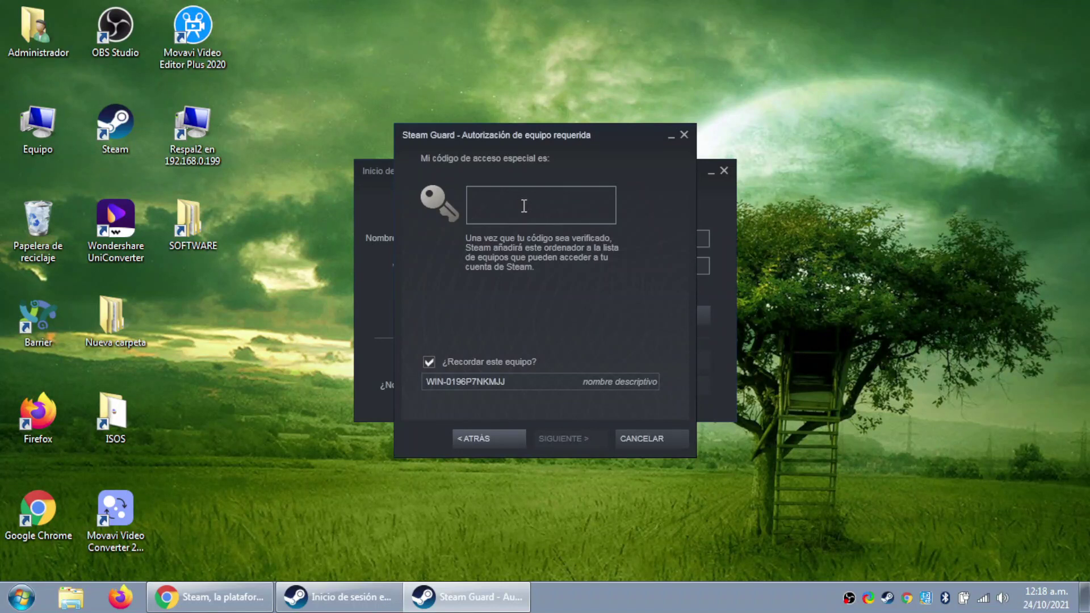
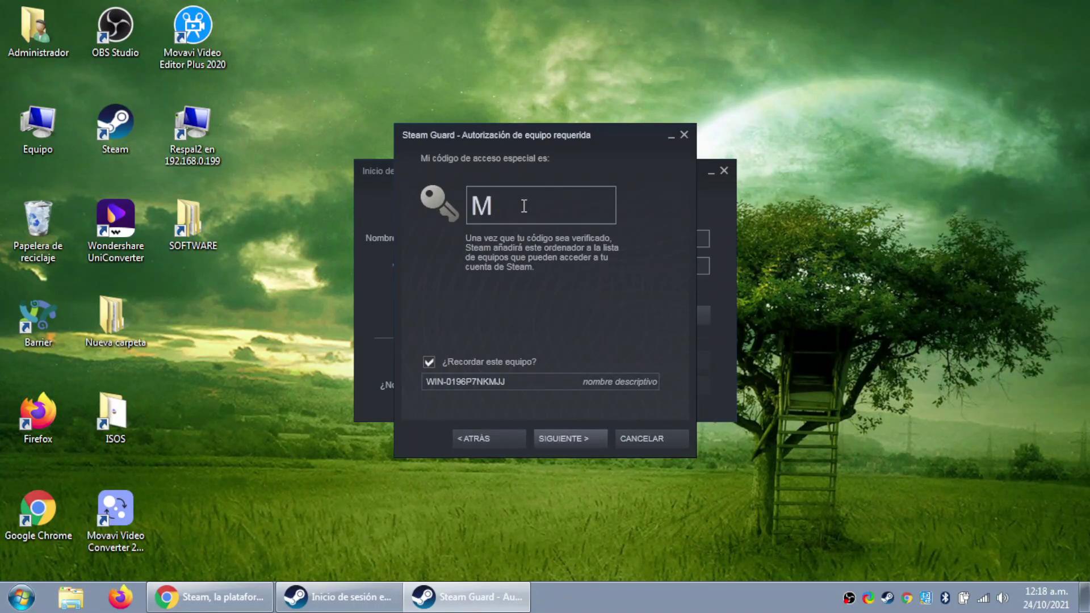
{"action": "left_click", "coordinate": [578, 435]}
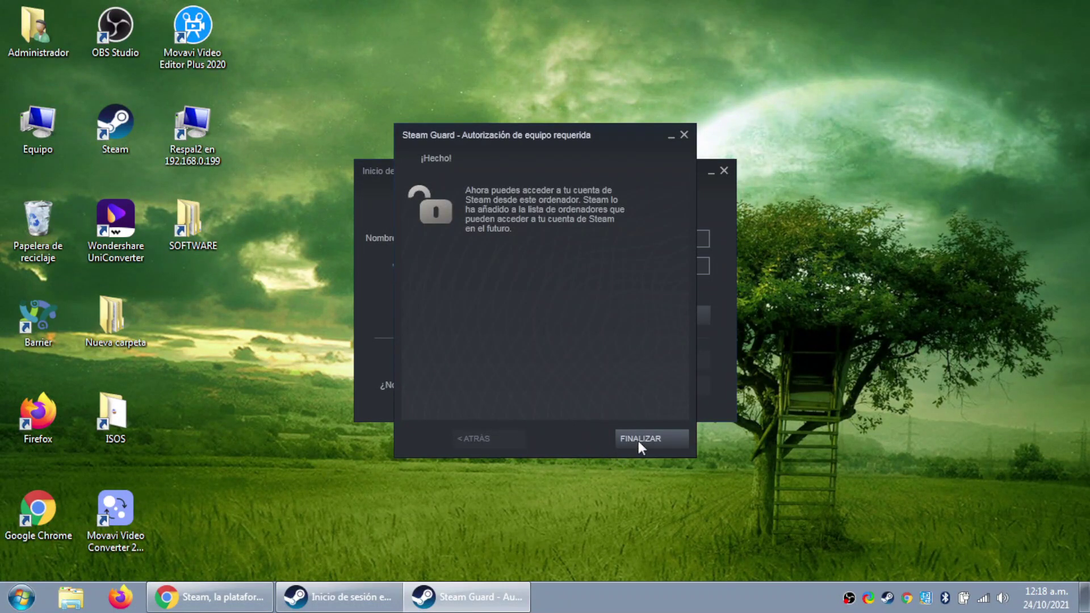
{"action": "left_click", "coordinate": [639, 439]}
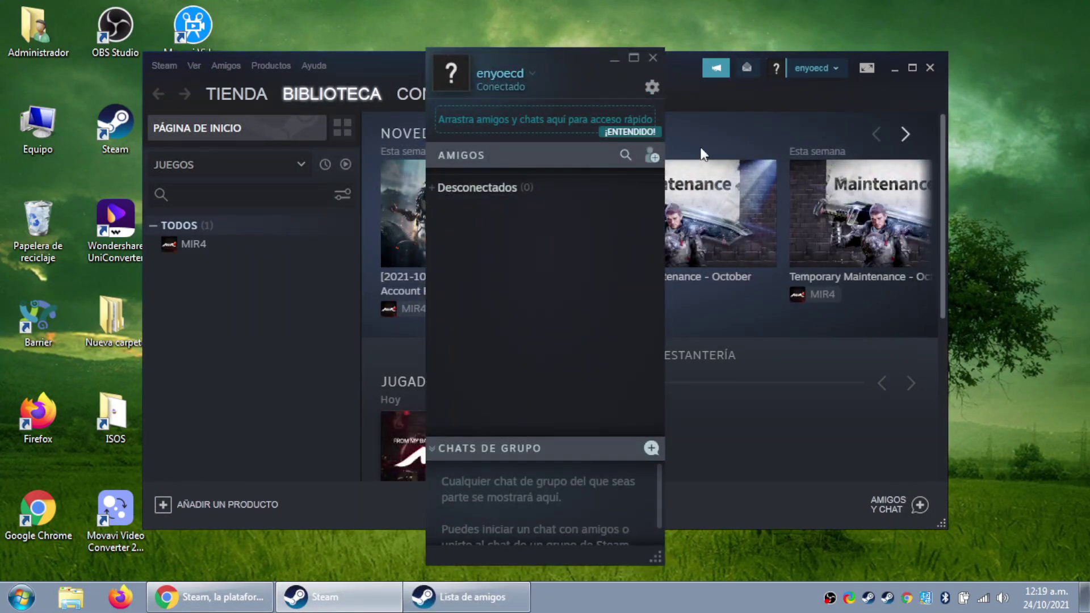
Close the friends list, open MIR4 from the library sidebar, and start its installation.
{"action": "left_click", "coordinate": [653, 57]}
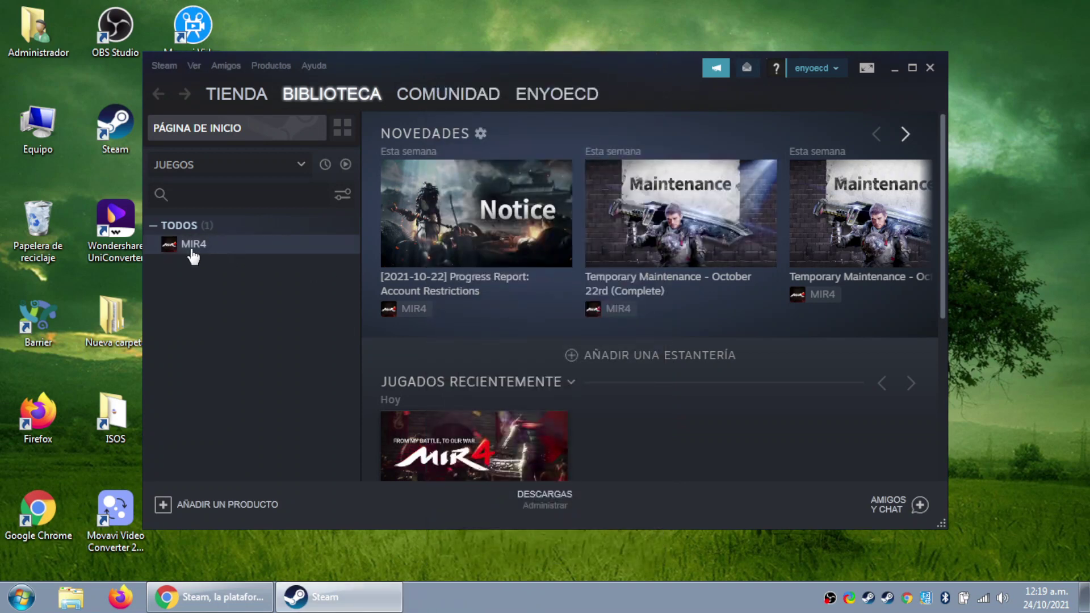
{"action": "left_click", "coordinate": [199, 245]}
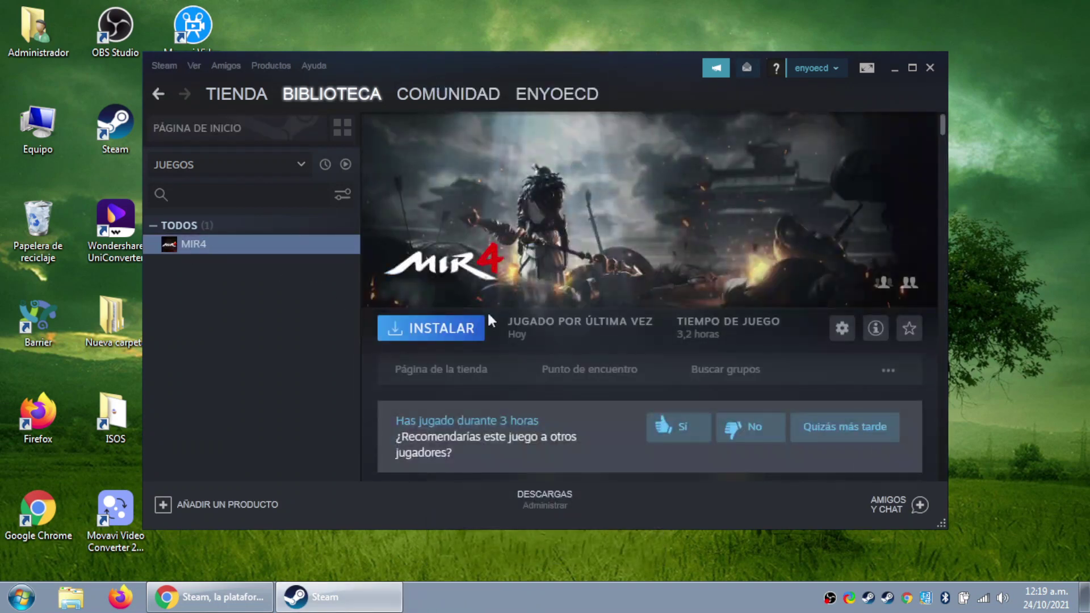
{"action": "left_click", "coordinate": [426, 335]}
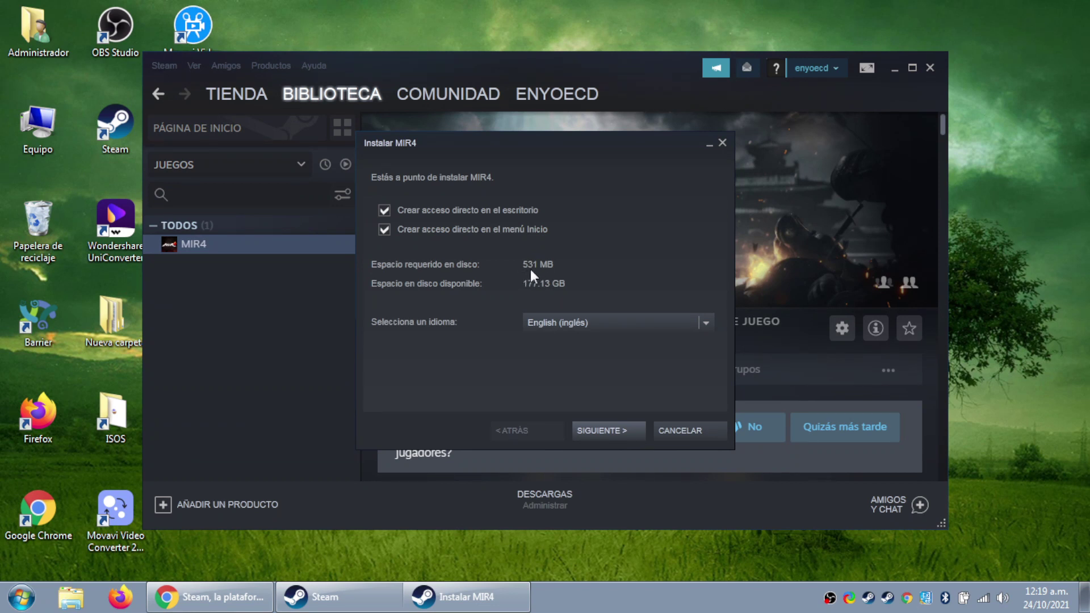
Keep English as the game language, accept the MIR4 licence, tick 'No volver a mostrar esta página', and finish.
{"action": "left_click", "coordinate": [712, 323]}
{"action": "left_click", "coordinate": [712, 323]}
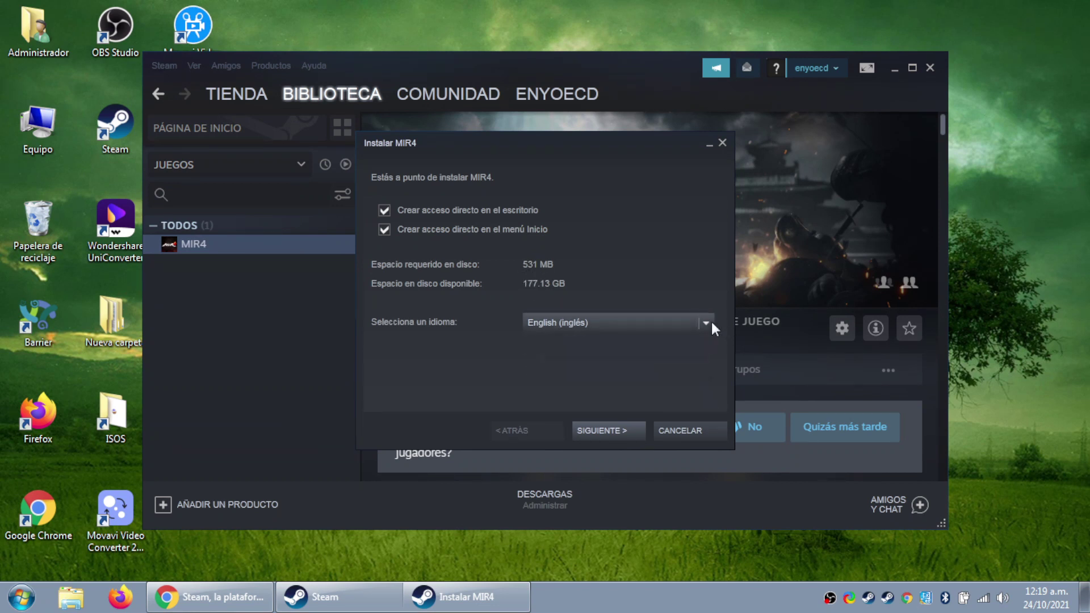
{"action": "left_click", "coordinate": [611, 430]}
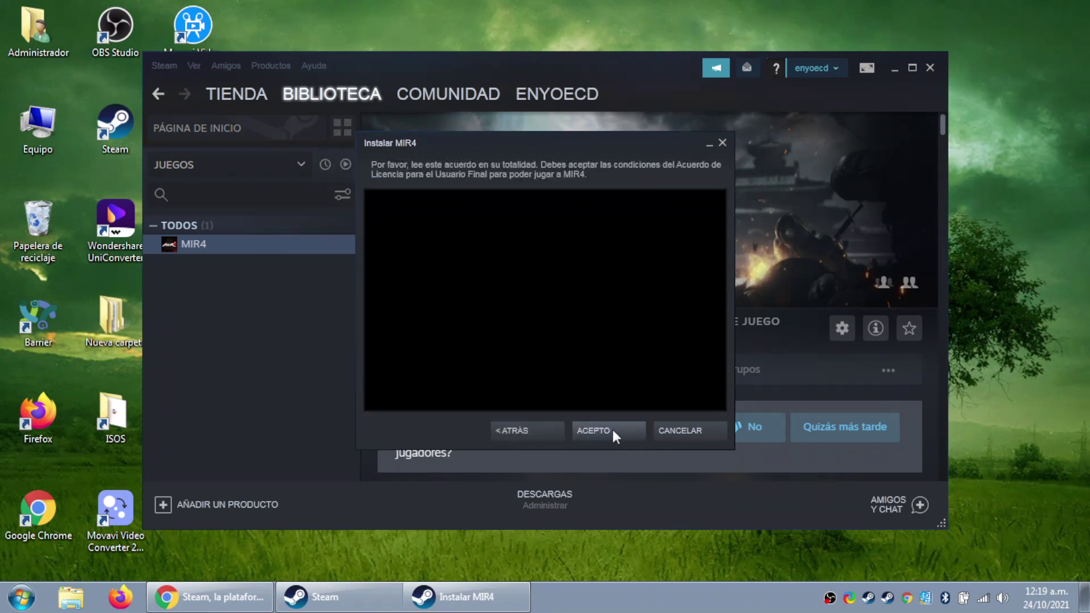
{"action": "left_click", "coordinate": [611, 427]}
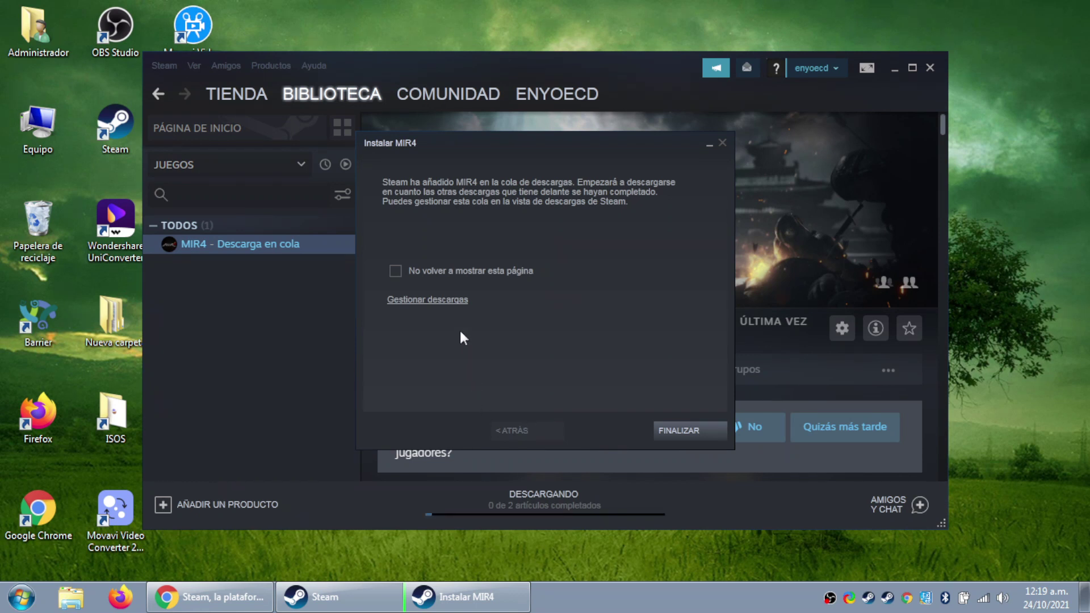
{"action": "left_click", "coordinate": [456, 270]}
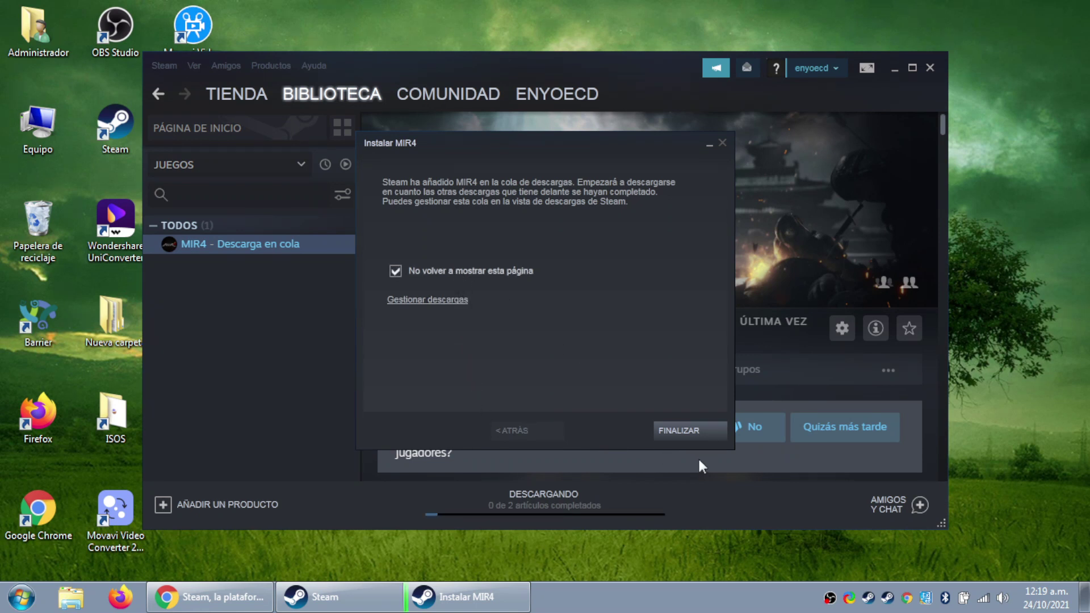
{"action": "left_click", "coordinate": [672, 430]}
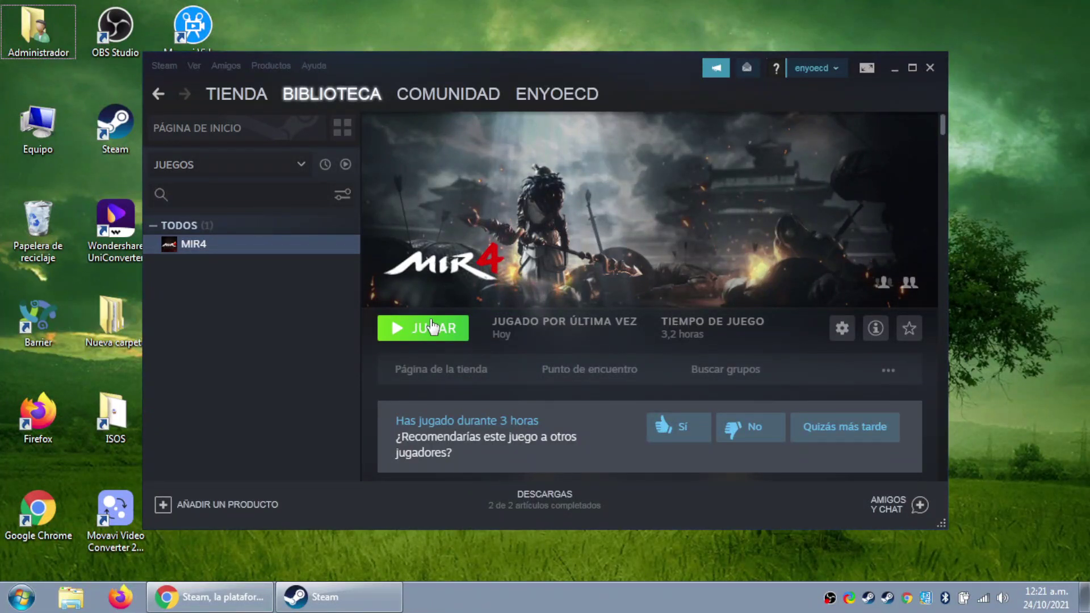
Launch MIR4 with the green JUGAR button on its Steam library page.
{"action": "left_click", "coordinate": [432, 327]}
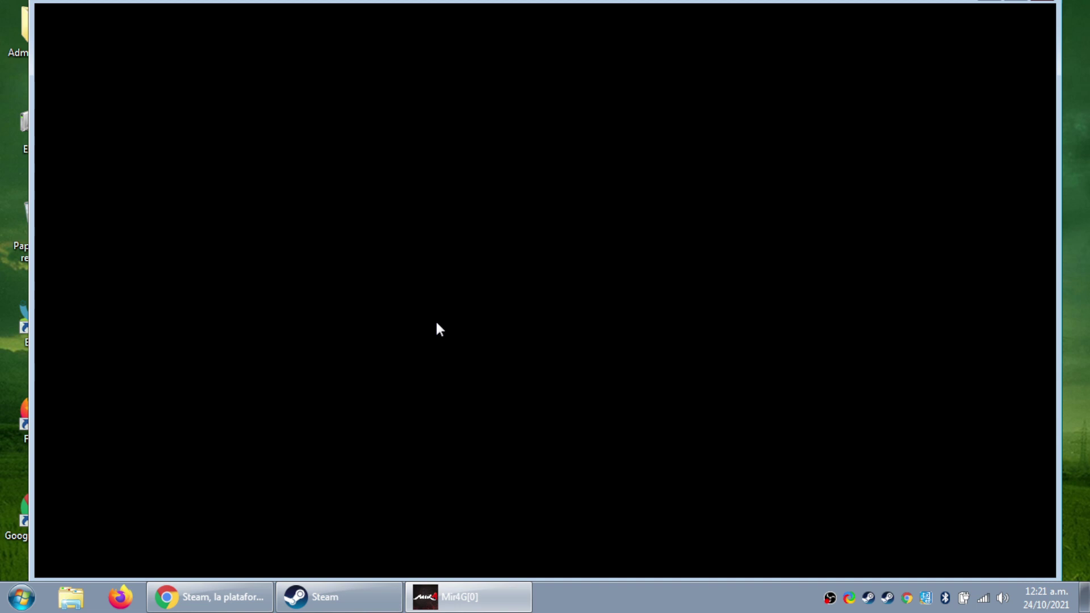
Start MIR4 from the title screen and accept the 5,061MB patch download, taking screenshots.
{"action": "key", "text": "F12"}
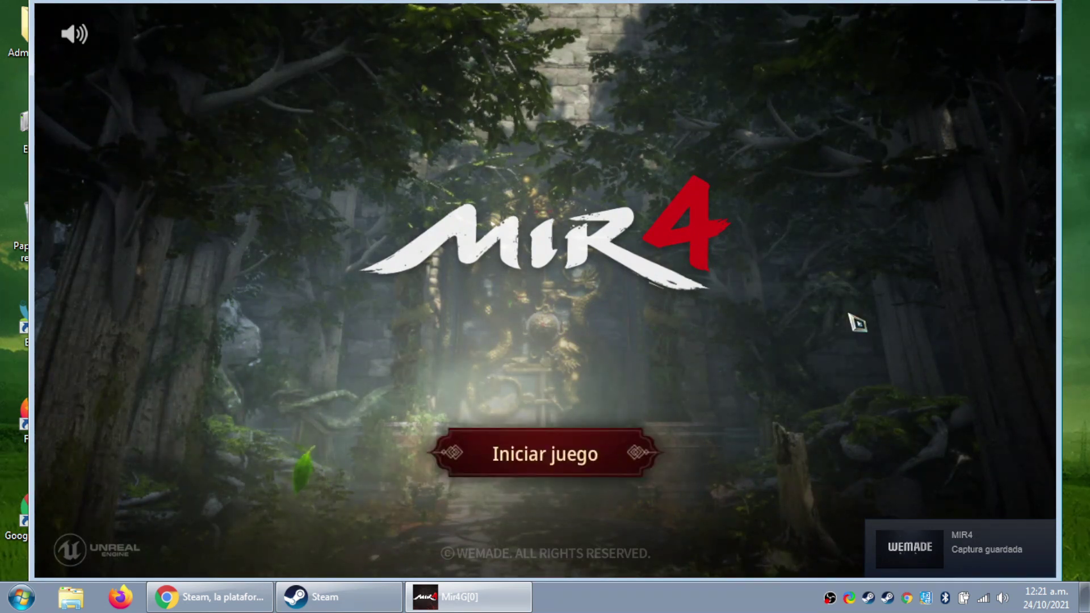
{"action": "left_click", "coordinate": [564, 454]}
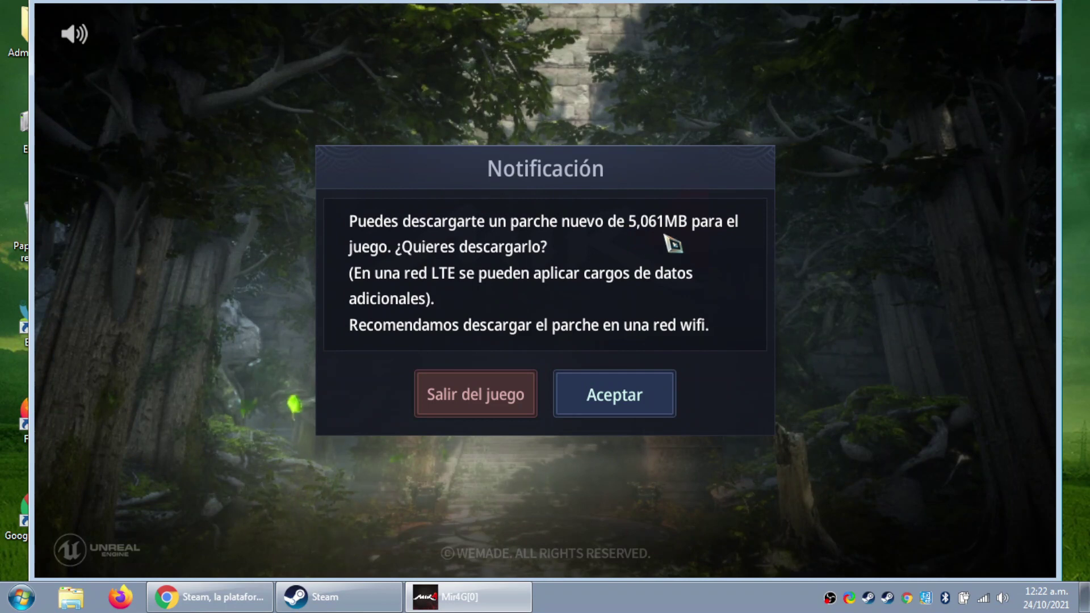
{"action": "left_click", "coordinate": [623, 398]}
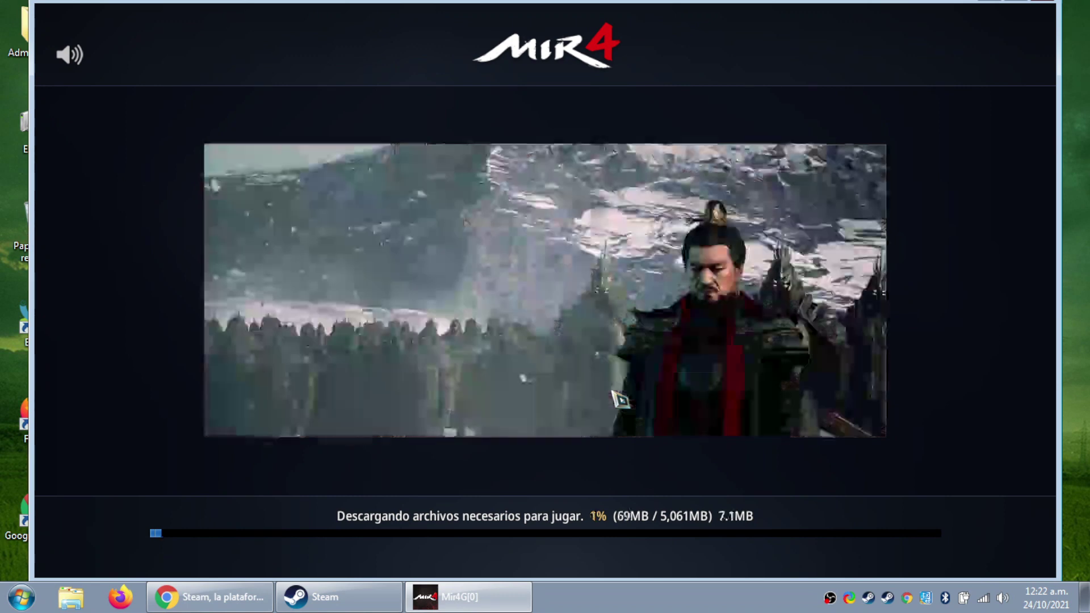
{"action": "key", "text": "F12"}
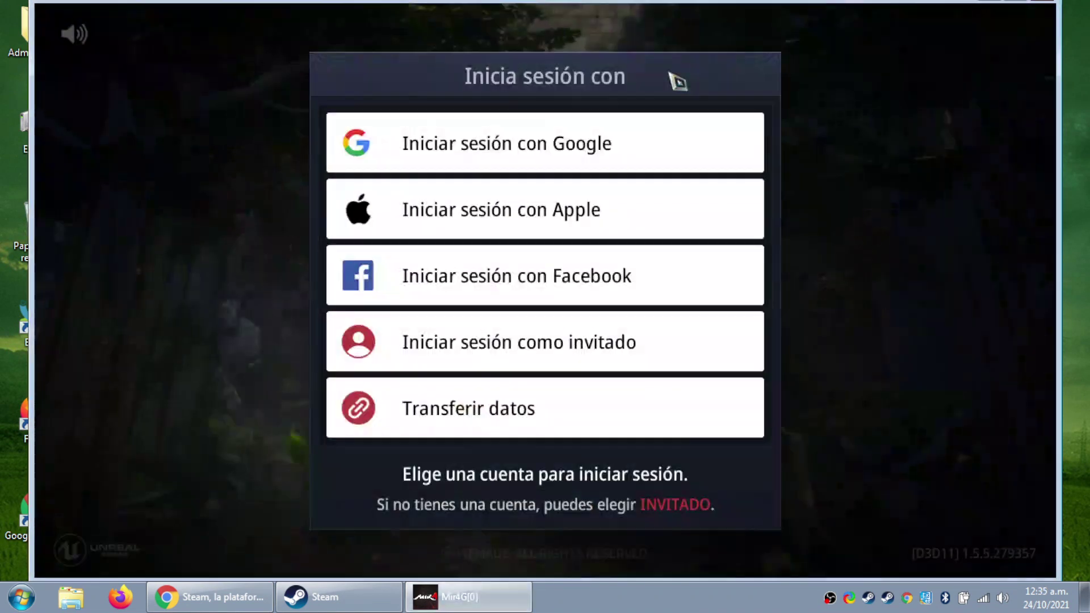
Choose 'Iniciar sesión con Google' and enter the account e-mail and password.
{"action": "key", "text": "F12"}
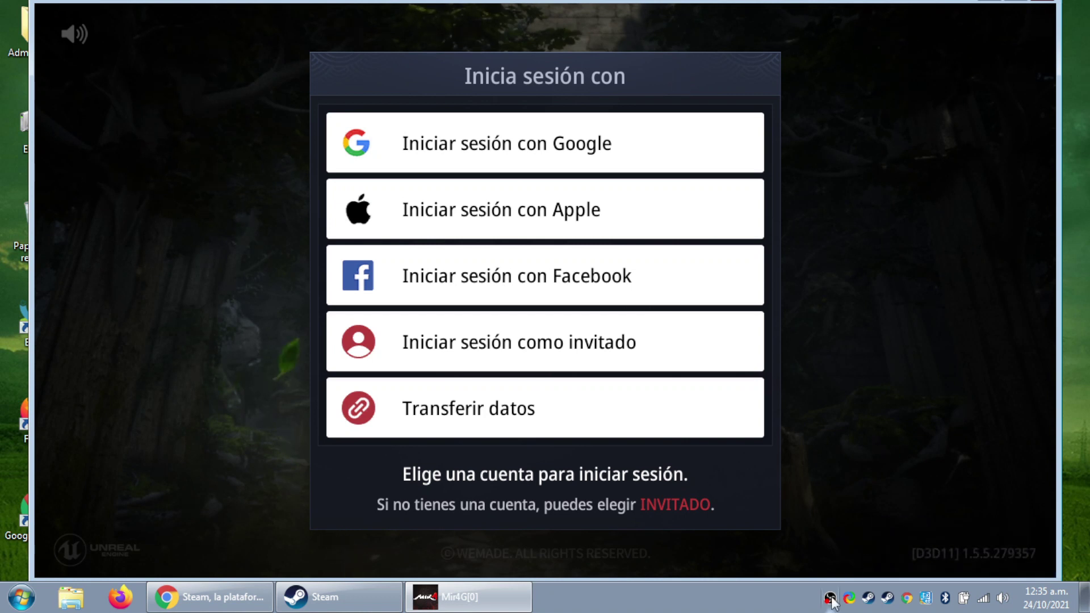
{"action": "left_click", "coordinate": [566, 153]}
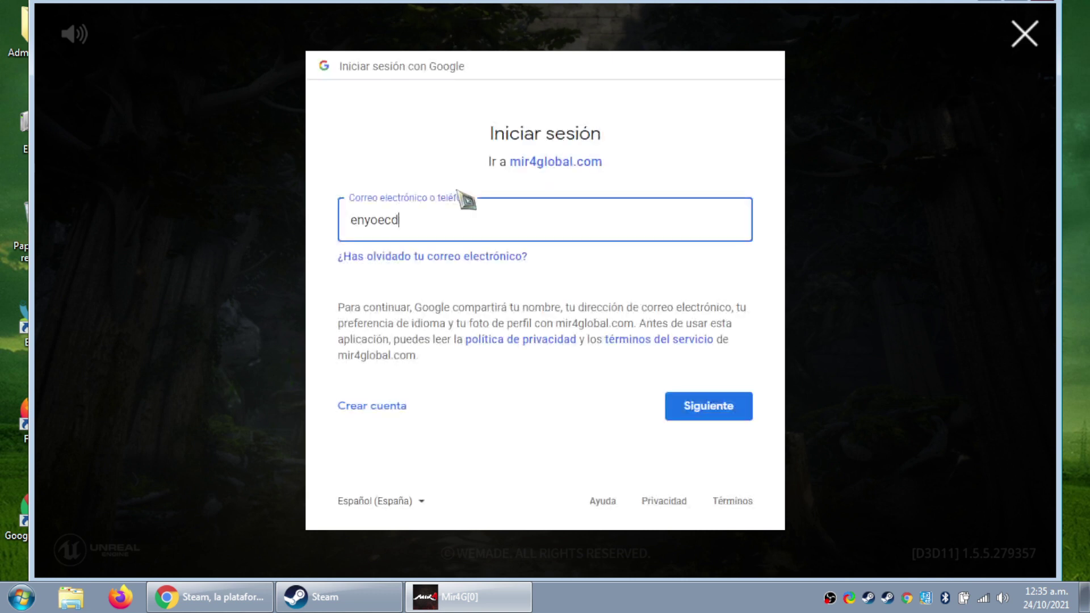
{"action": "key", "text": "Return"}
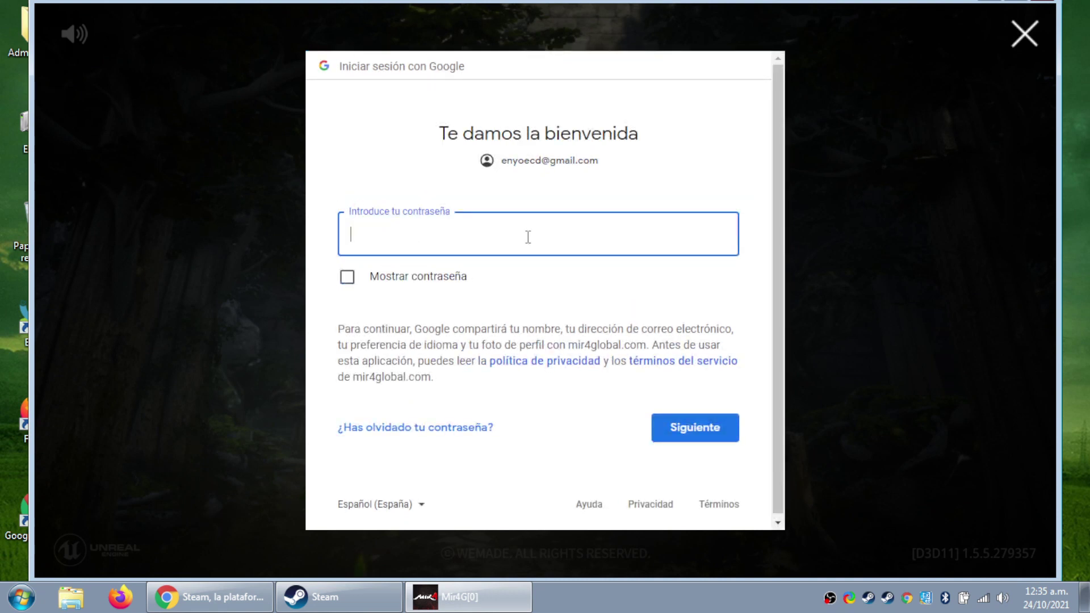
{"action": "key", "text": "ctrl+v"}
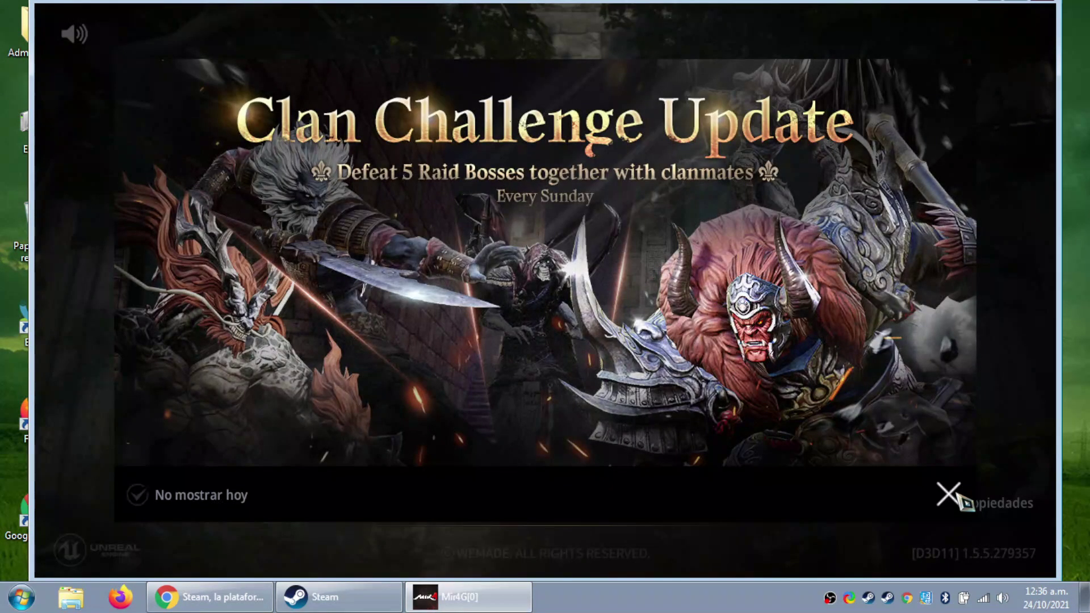
Dismiss the Clan Challenge notice, set all graphics options to Bajo, then close Ajustes.
{"action": "left_click", "coordinate": [957, 484]}
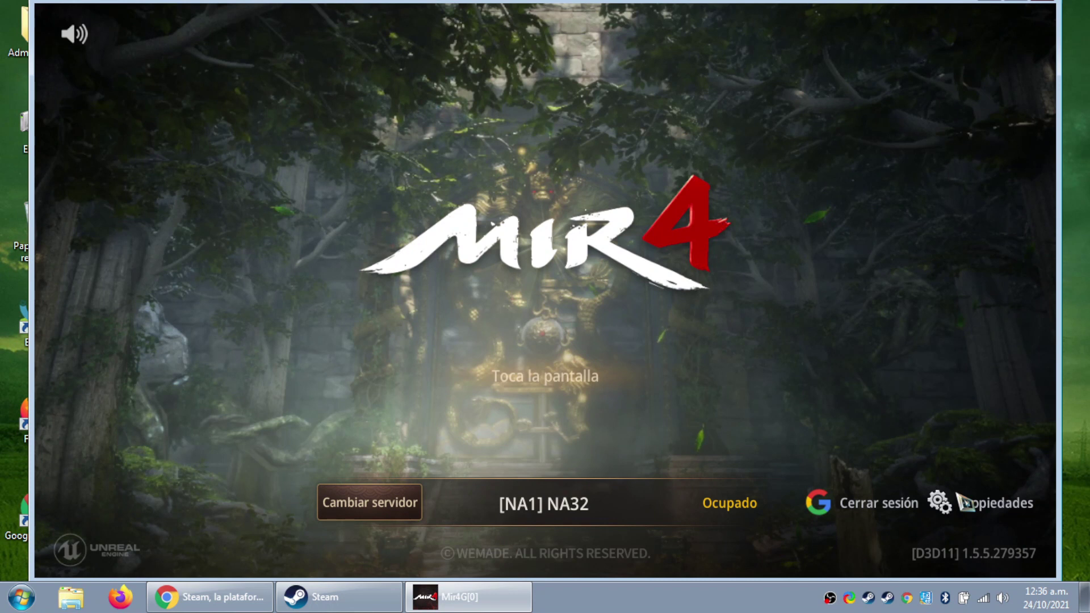
{"action": "left_click", "coordinate": [959, 497]}
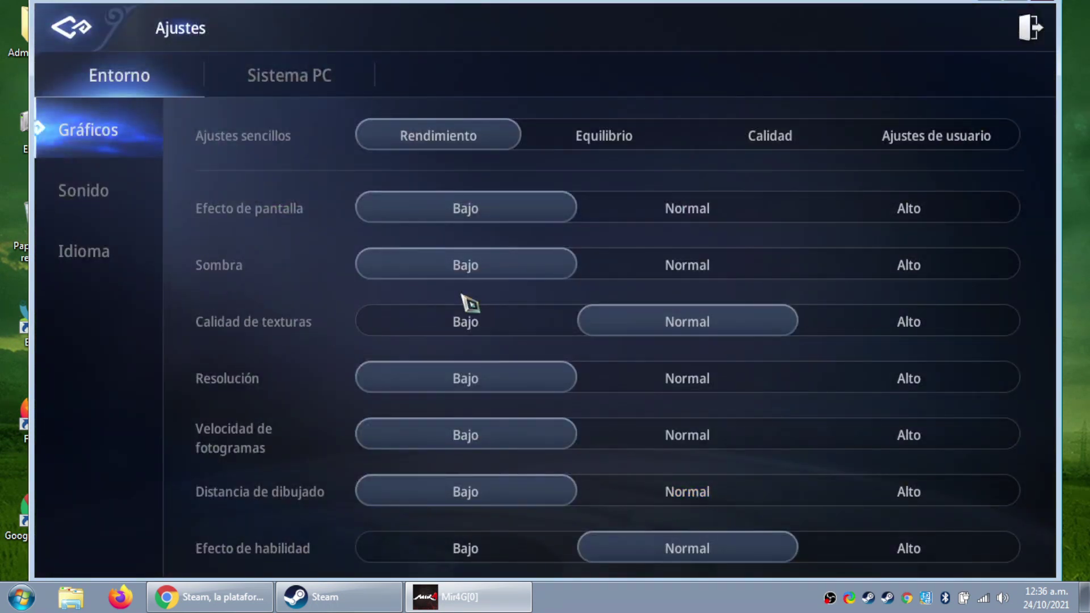
{"action": "left_click", "coordinate": [471, 315]}
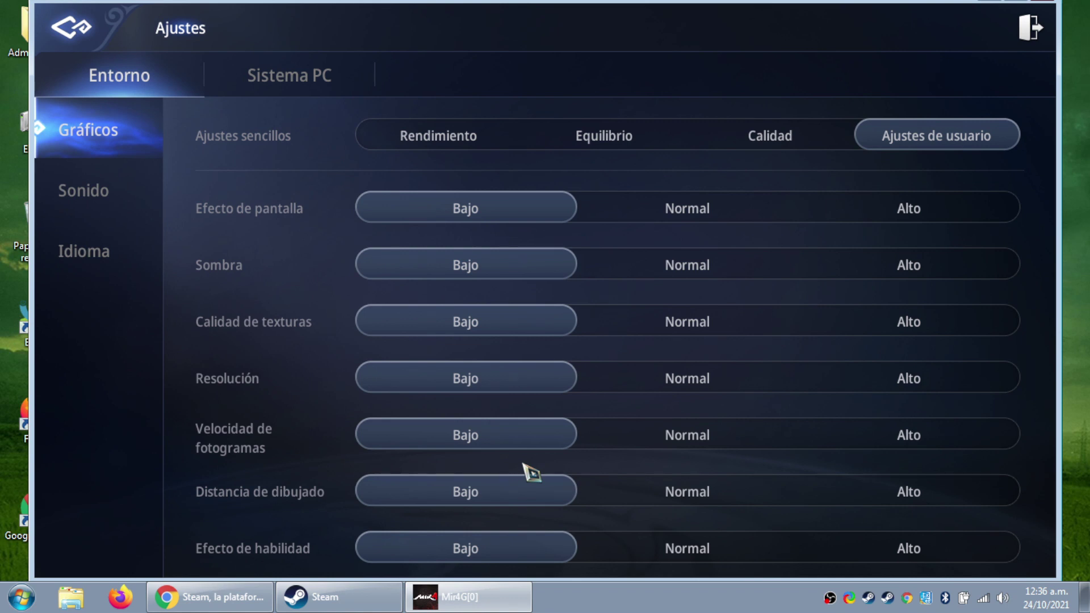
{"action": "key", "text": "Down"}
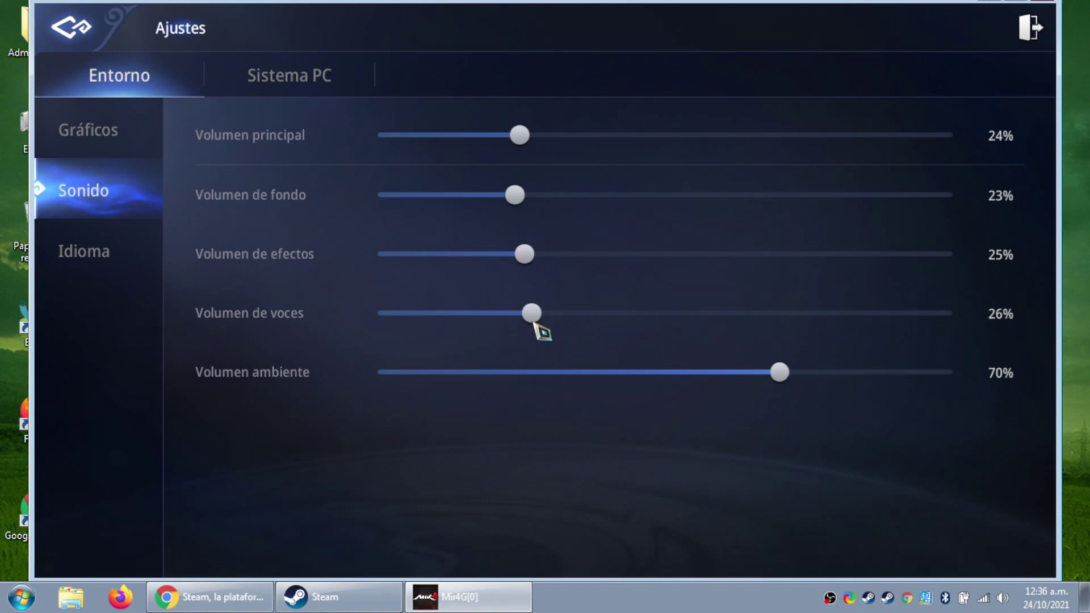
{"action": "key", "text": "Escape"}
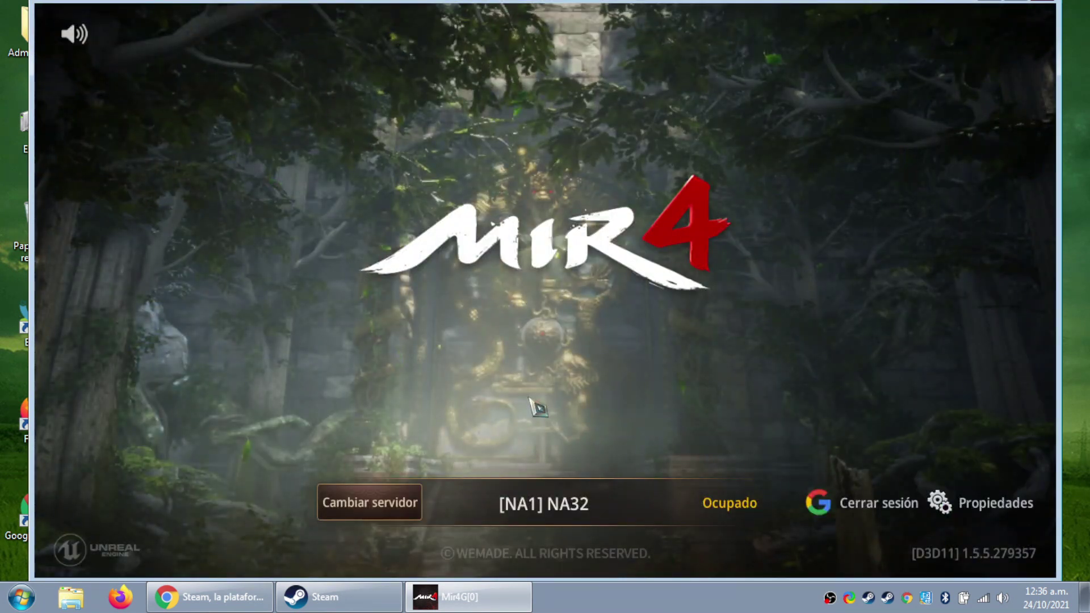
Connect to server NA32 and enter the game with the level 20 character.
{"action": "left_click", "coordinate": [556, 373]}
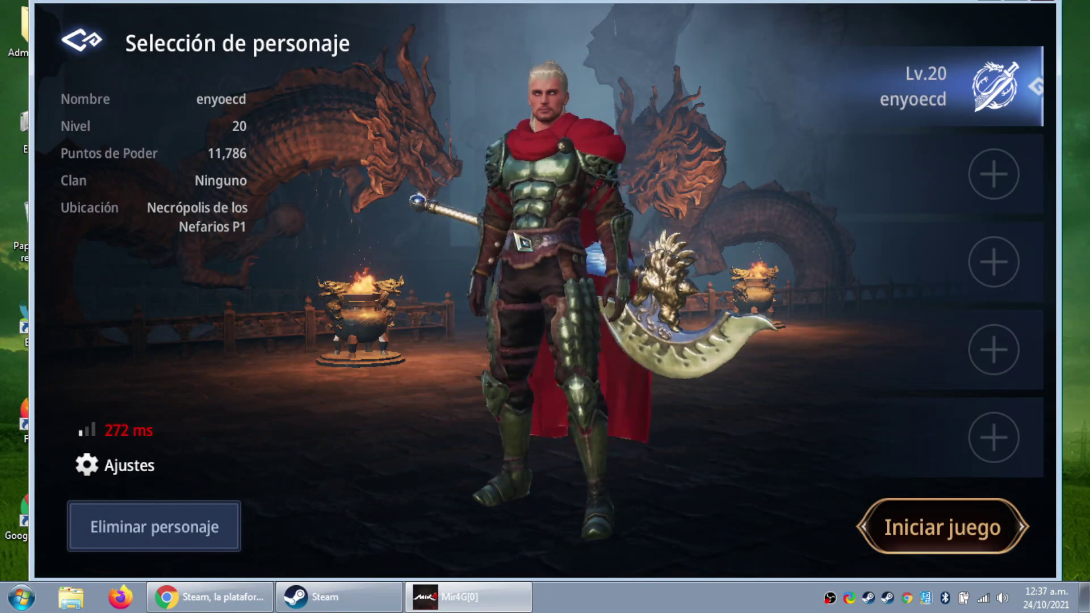
{"action": "left_click", "coordinate": [544, 290]}
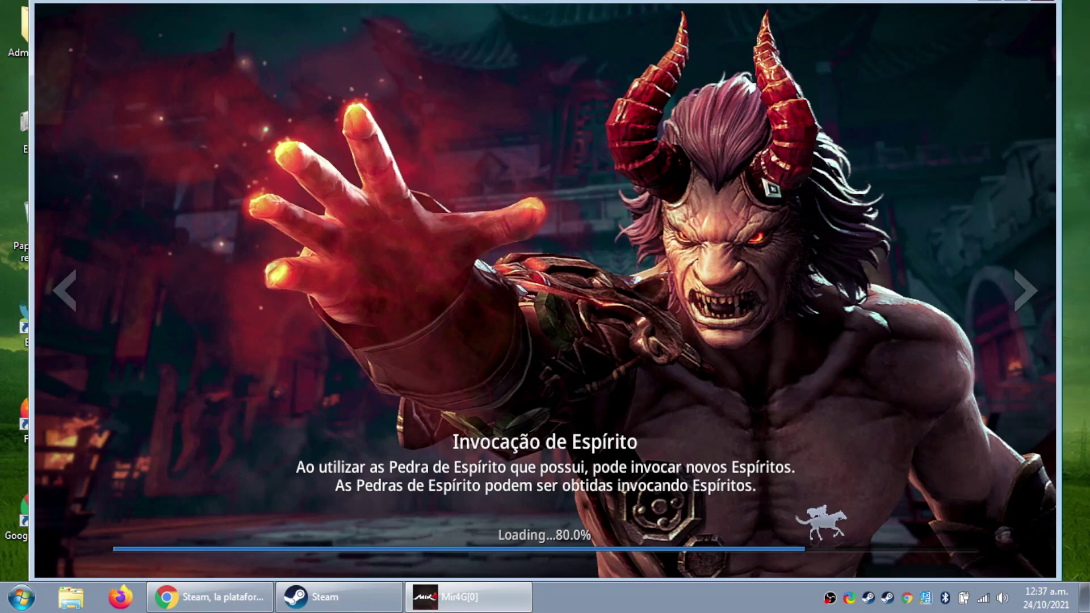
View the mir4global tab in Chrome, then return to the MIR4 game window.
{"action": "left_click", "coordinate": [226, 598]}
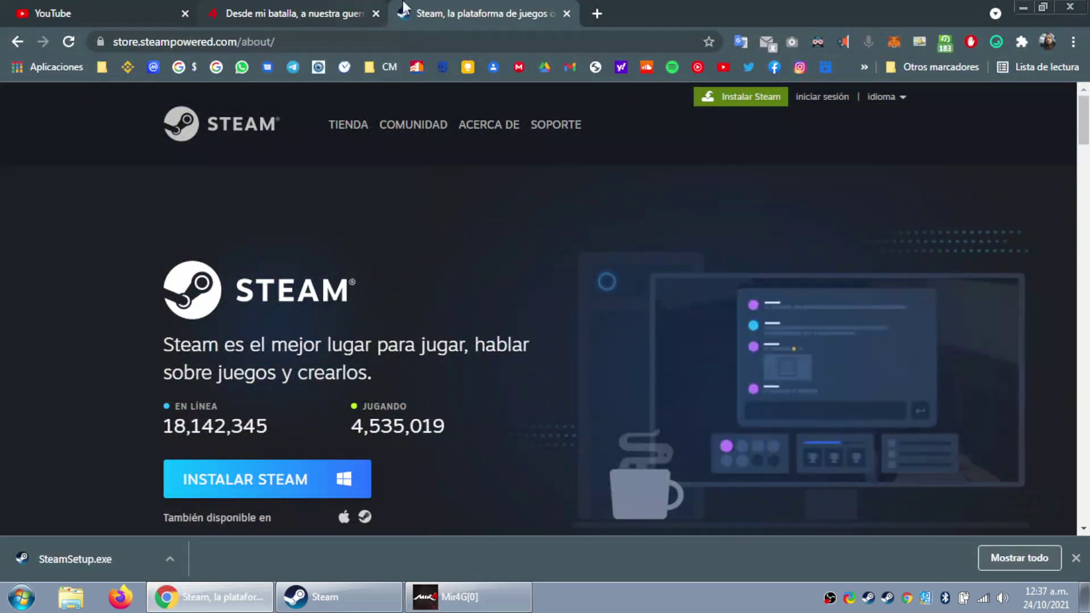
{"action": "left_click", "coordinate": [304, 10]}
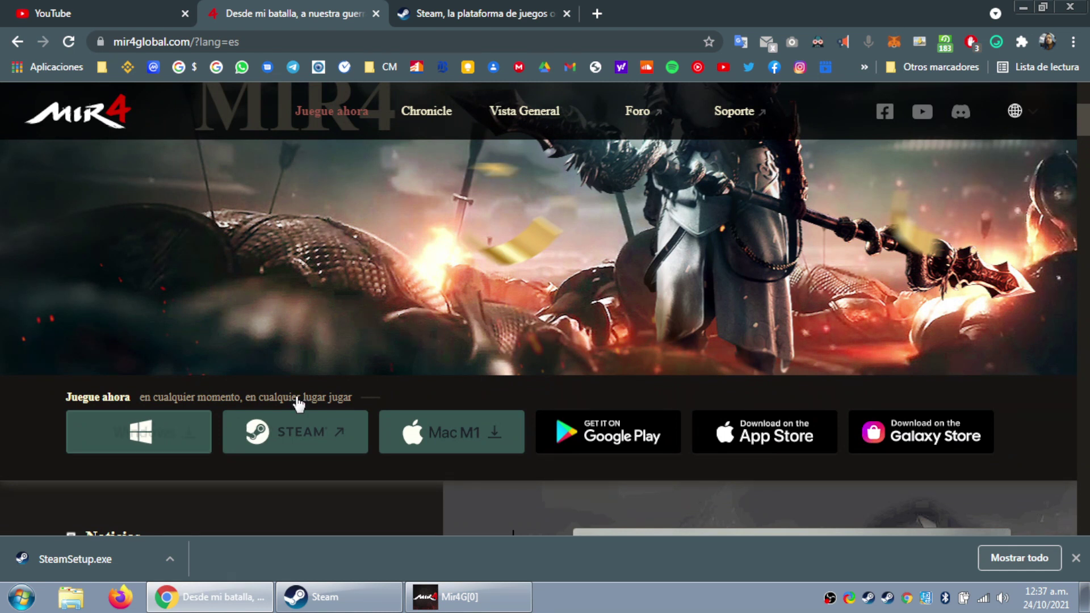
{"action": "left_click", "coordinate": [480, 609]}
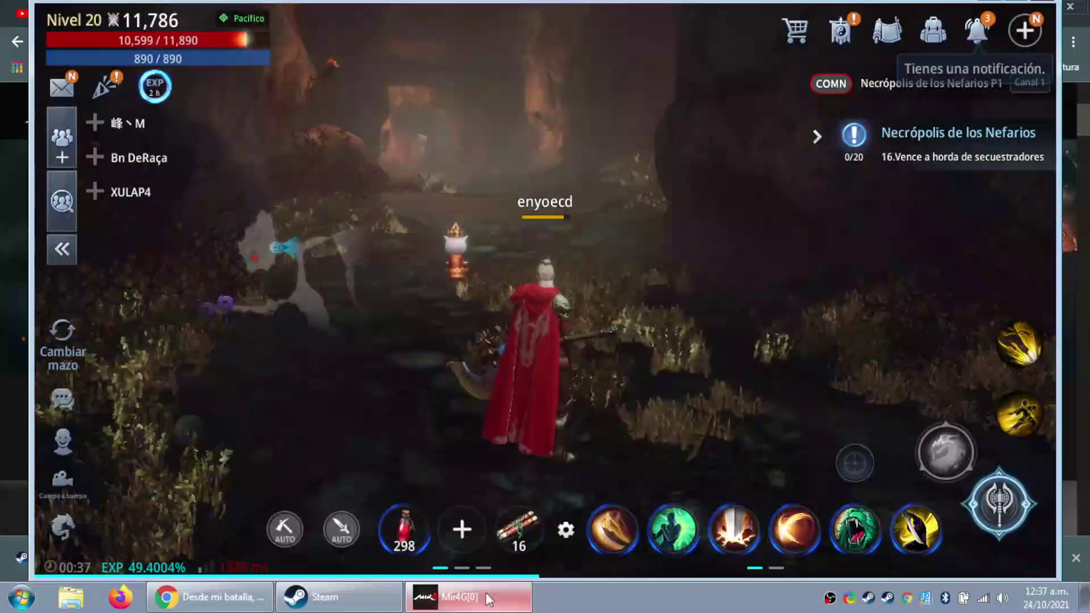